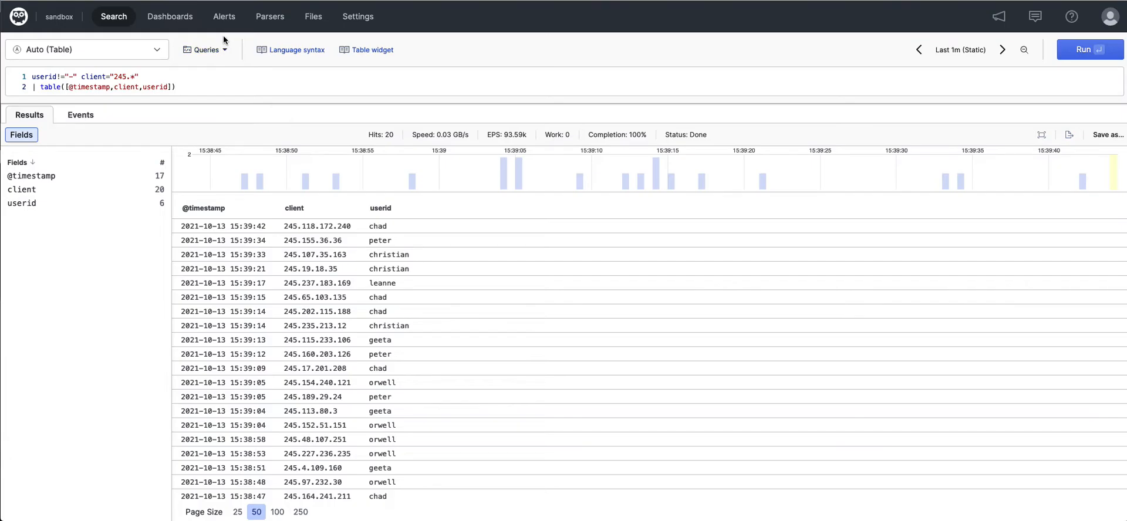
- Start a new empty scheduled search named "245 Users Search" from the scheduled searches in Alerts
{"action": "left_click", "coordinate": [226, 19]}
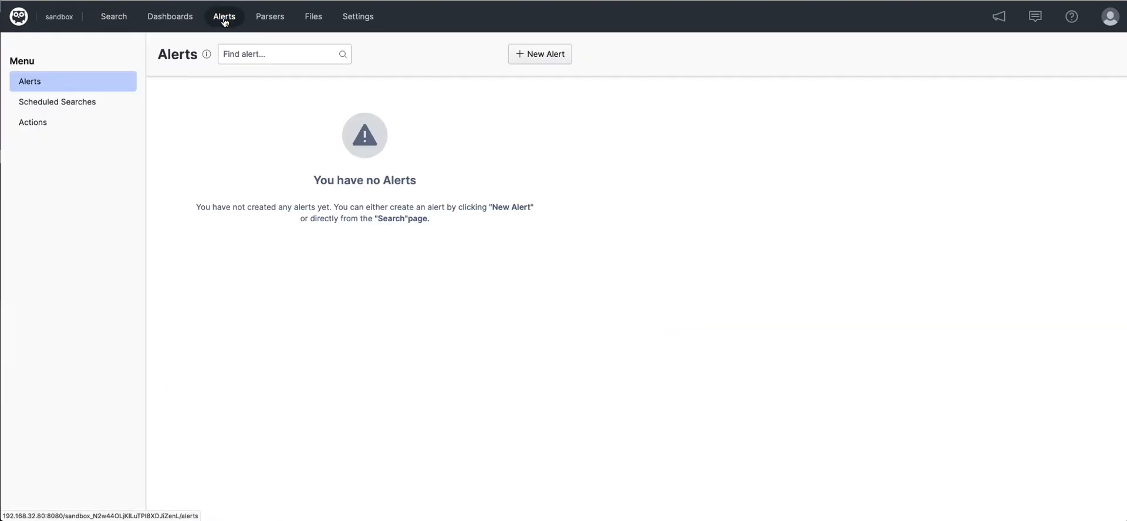
{"action": "left_click", "coordinate": [87, 103]}
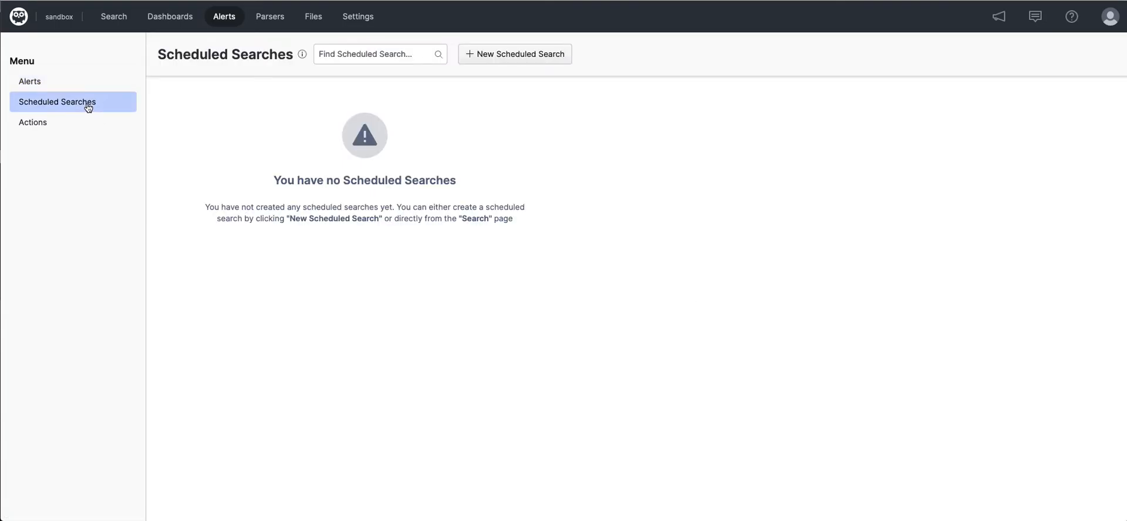
{"action": "left_click", "coordinate": [479, 56]}
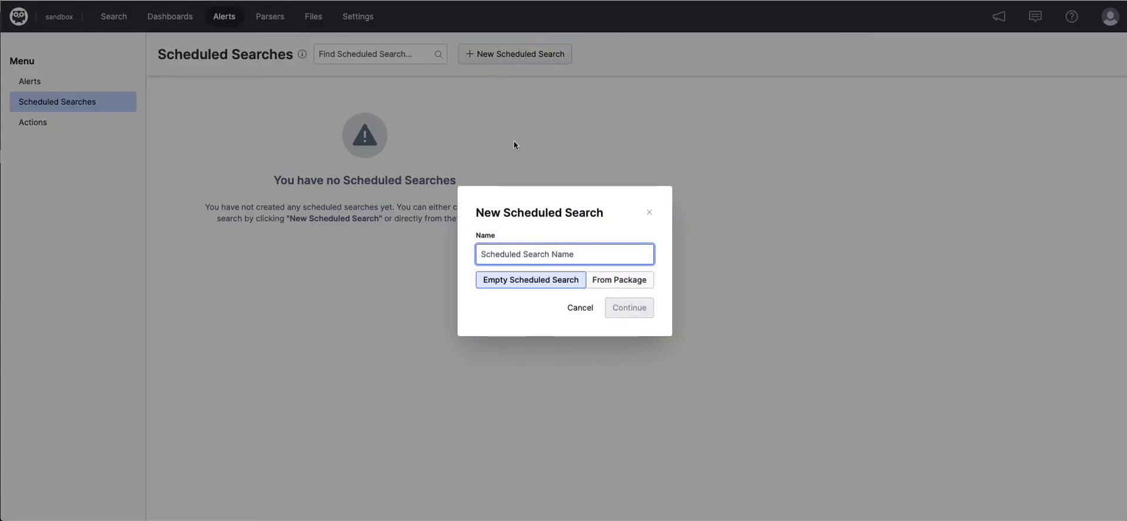
{"action": "type", "text": "245 User"}
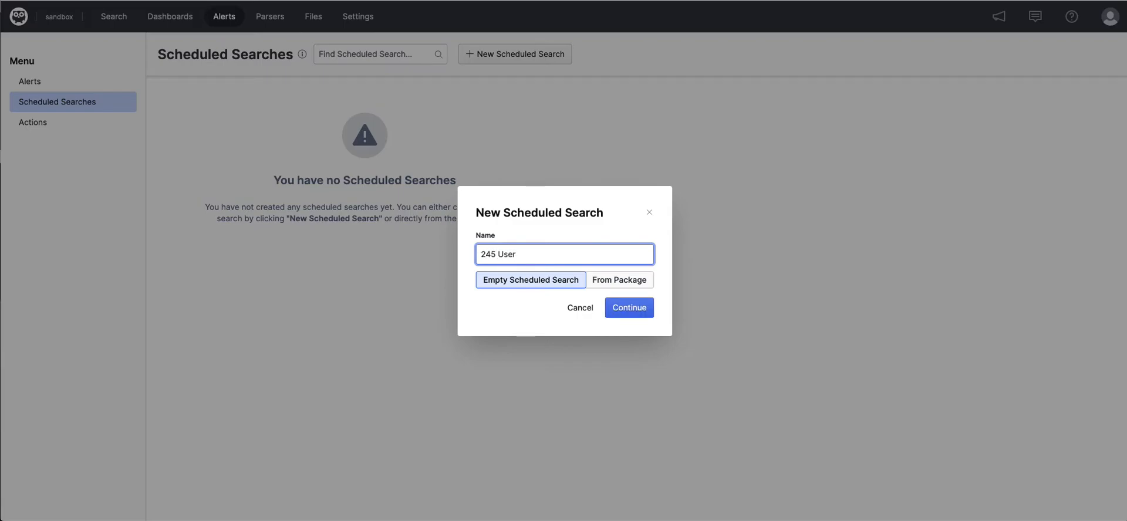
{"action": "type", "text": "s Search"}
{"action": "left_click", "coordinate": [629, 307]}
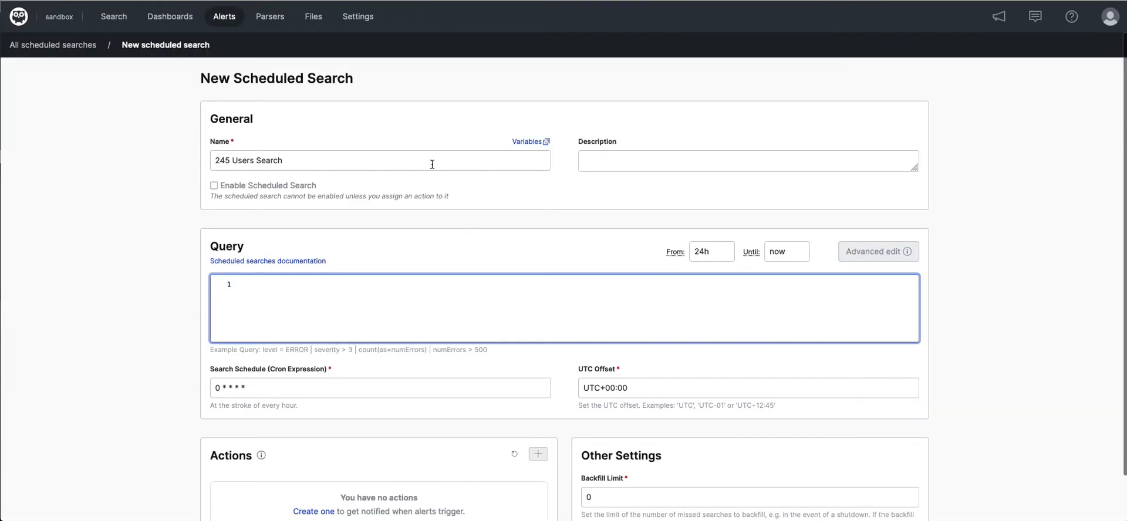
- Paste the copied query for userid!="-" client="245.*" with its table into the scheduled search and set its start time to 1m
{"action": "type", "text": "userid!=\"-\" client=\"245.*\" | table([@timestamp,client,userid])"}
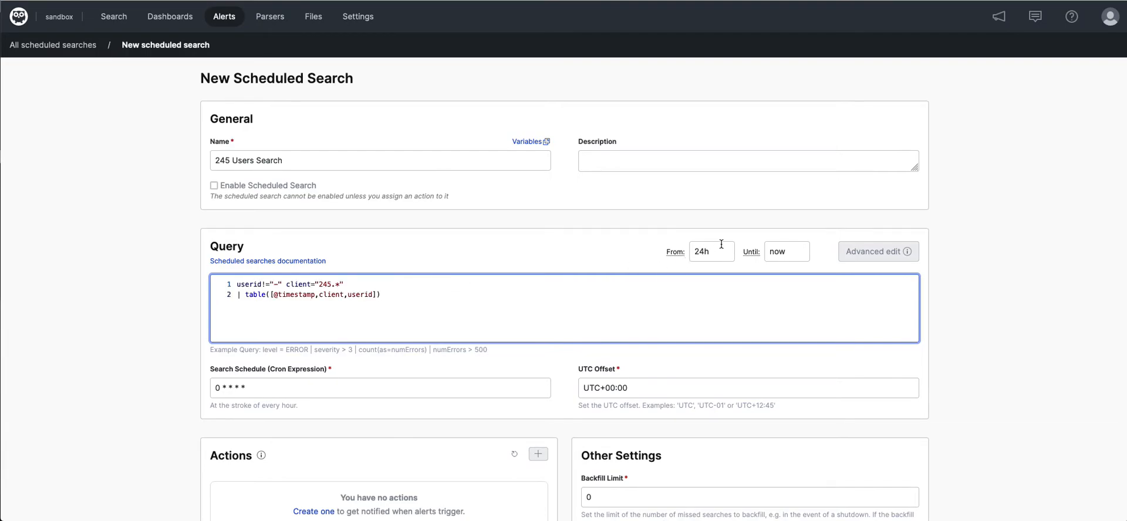
{"action": "left_click", "coordinate": [697, 249]}
{"action": "left_click_drag", "start_coordinate": [699, 249], "coordinate": [682, 249]}
{"action": "type", "text": "1m"}
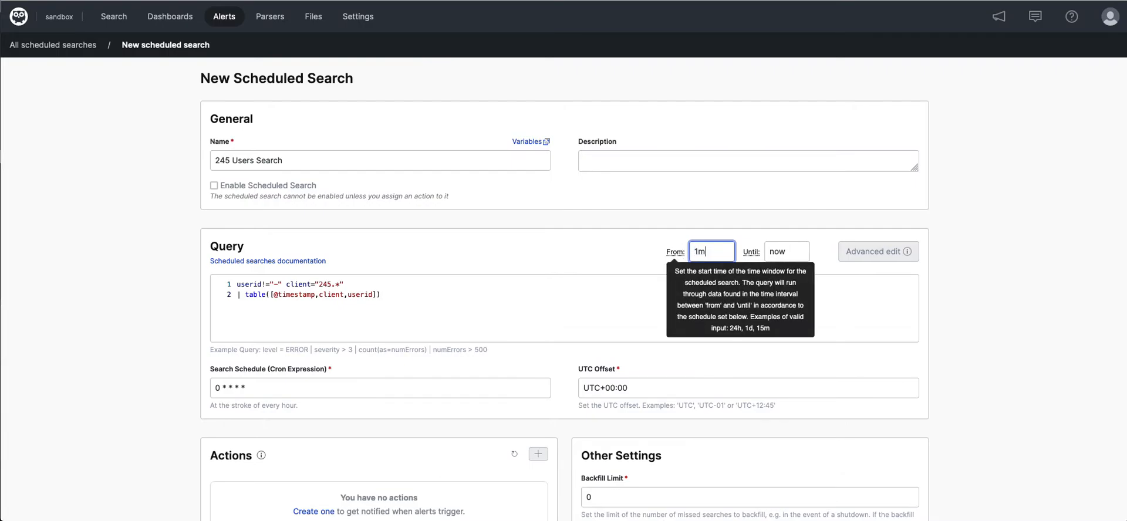
{"action": "left_click", "coordinate": [657, 267]}
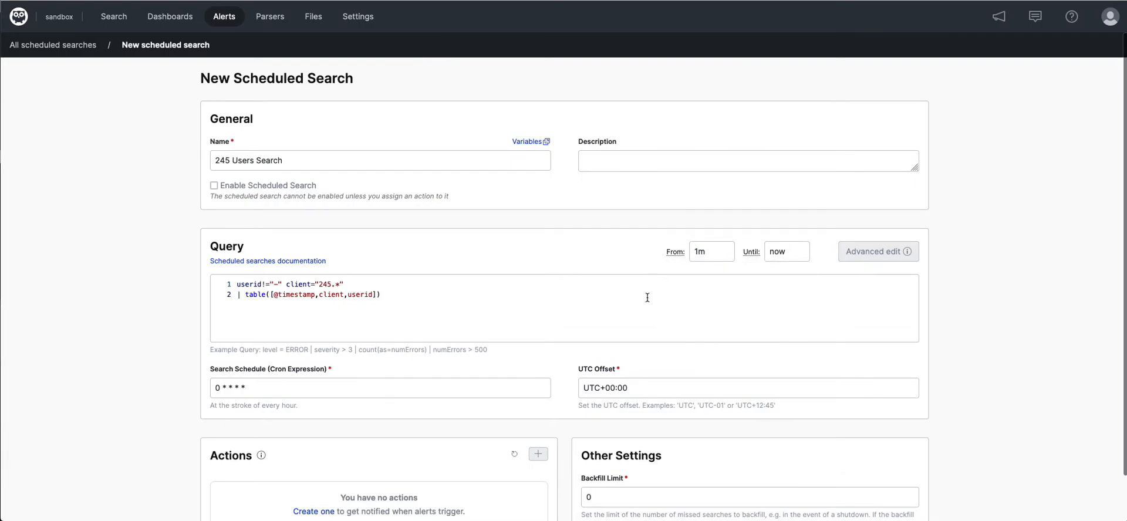
- Set the search schedule's cron expression to */1 * * * * and create the scheduled search
{"action": "scroll", "coordinate": [388, 378], "scroll_direction": "down", "scroll_amount": 1}
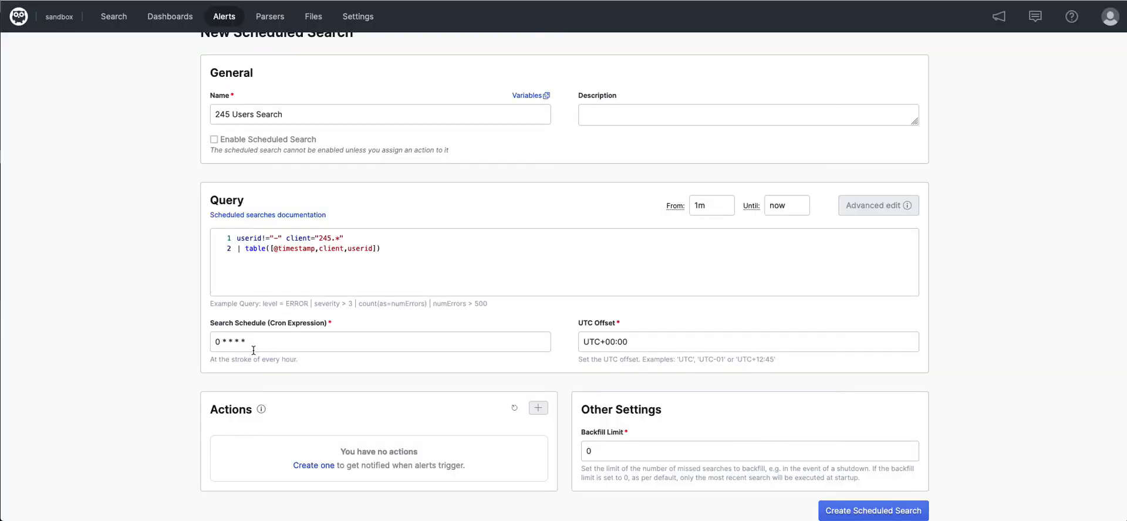
{"action": "left_click", "coordinate": [220, 343]}
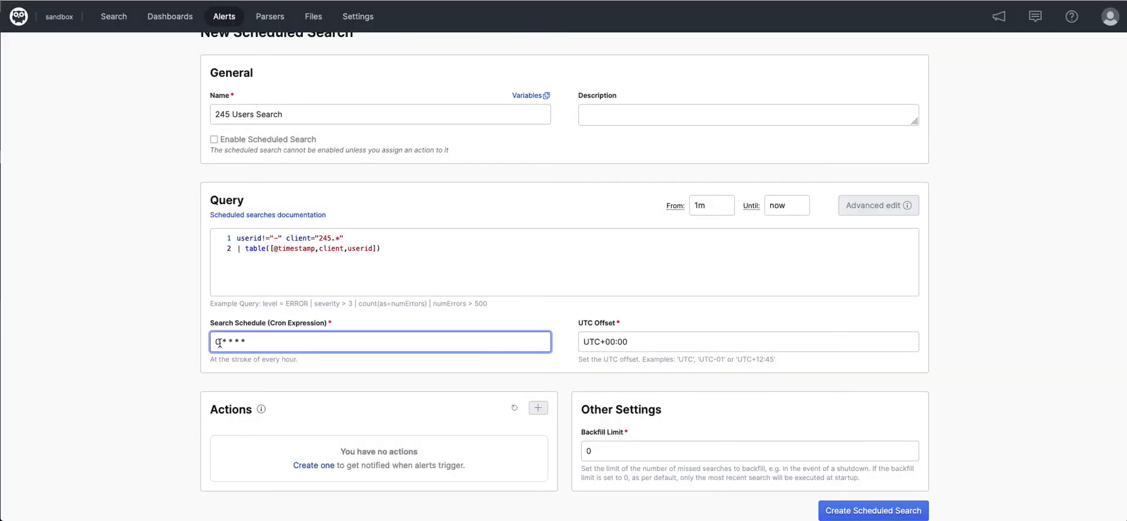
{"action": "key", "text": "Delete"}
{"action": "type", "text": "*"}
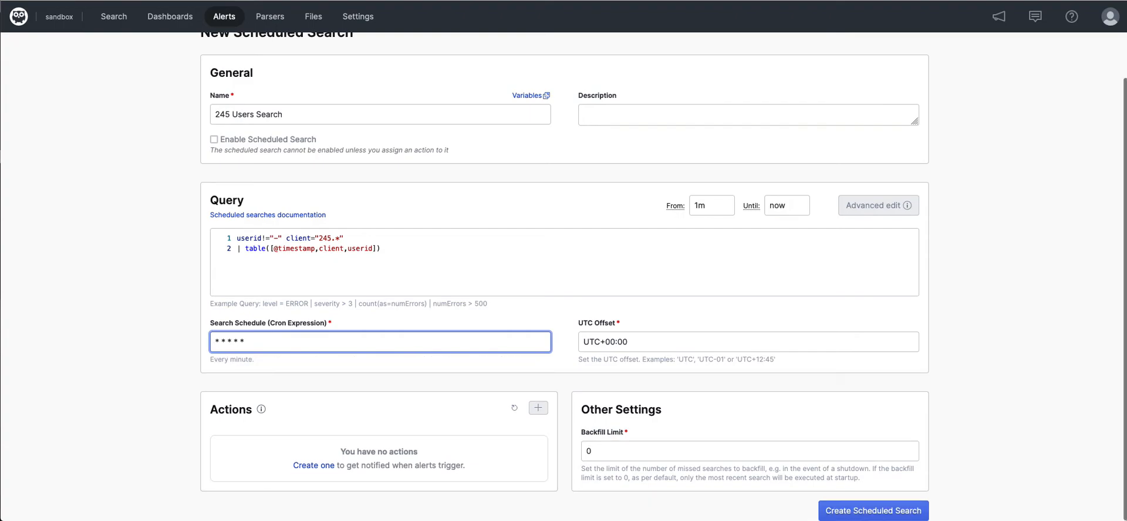
{"action": "type", "text": "/1"}
{"action": "scroll", "coordinate": [631, 416], "scroll_direction": "down", "scroll_amount": 1}
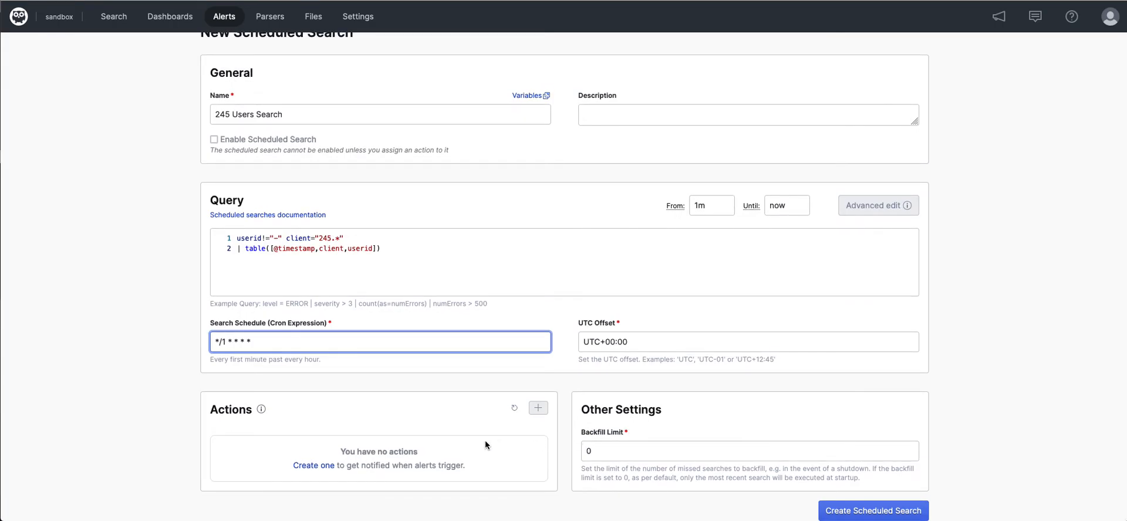
{"action": "left_click", "coordinate": [873, 511]}
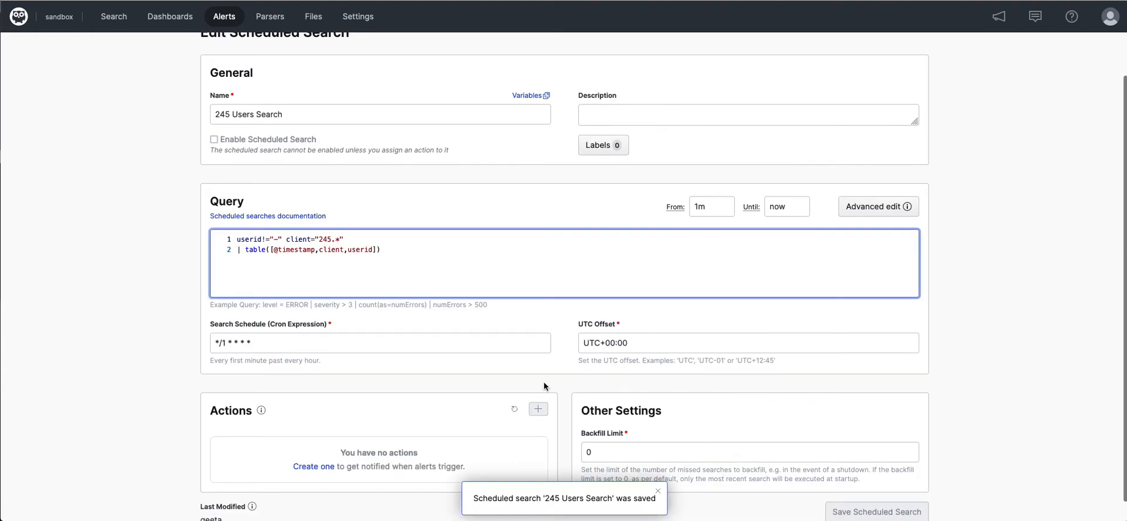
- Return to the list of all scheduled searches and start a new empty action named "245 IP Action"
{"action": "scroll", "coordinate": [152, 202], "scroll_direction": "up", "scroll_amount": 2}
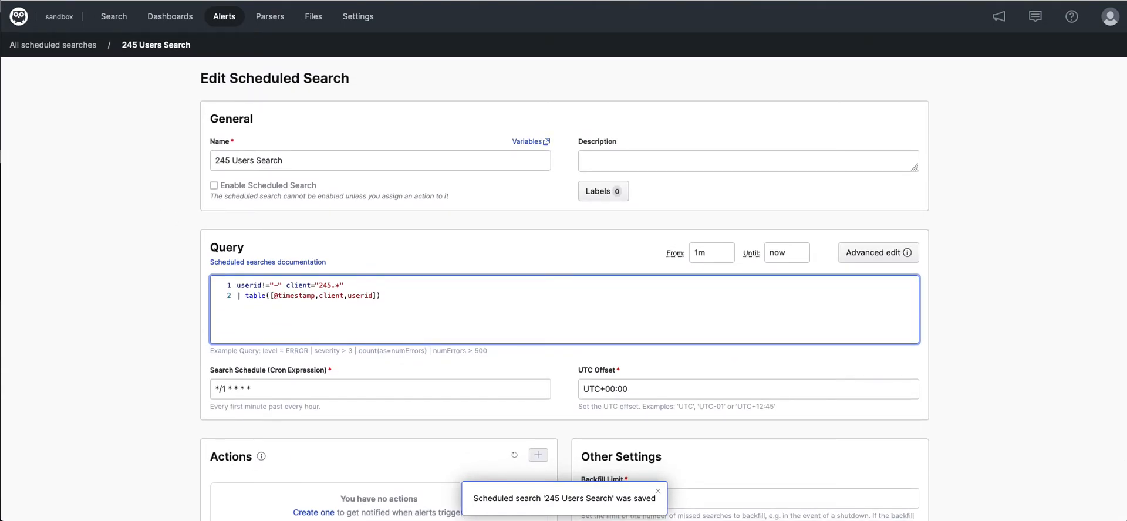
{"action": "left_click", "coordinate": [68, 45]}
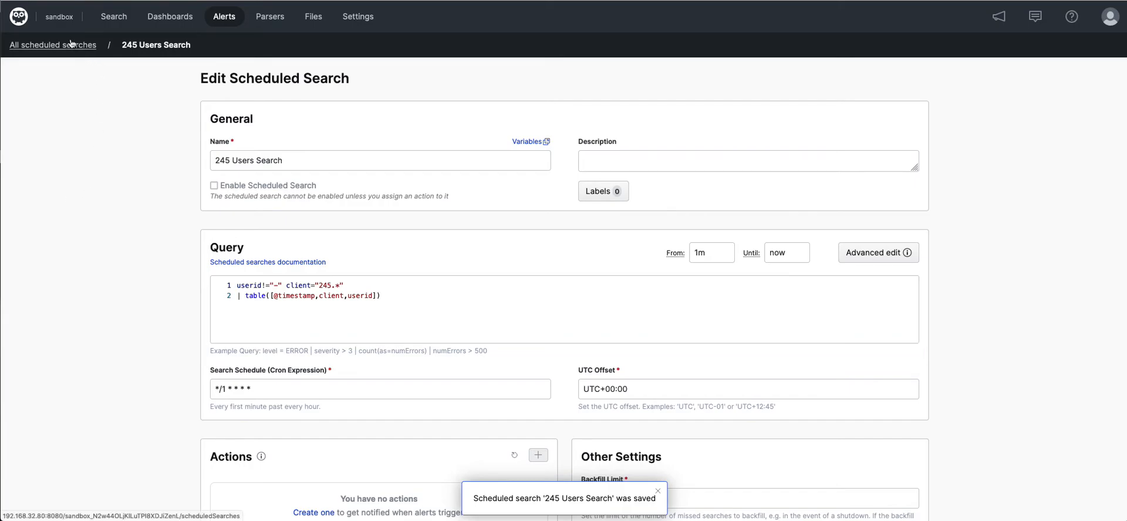
{"action": "left_click", "coordinate": [57, 122]}
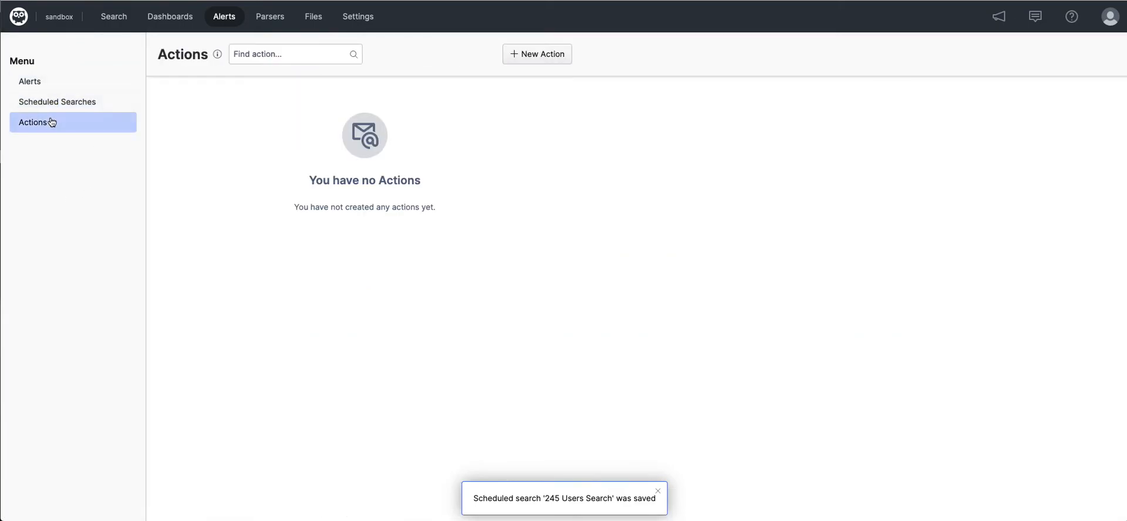
{"action": "left_click", "coordinate": [521, 54]}
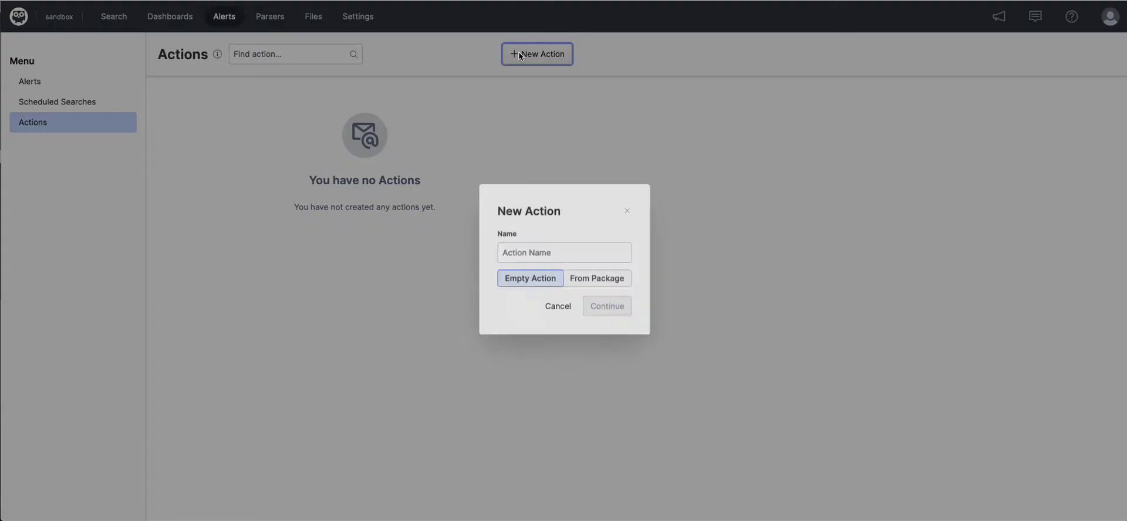
{"action": "type", "text": "24"}
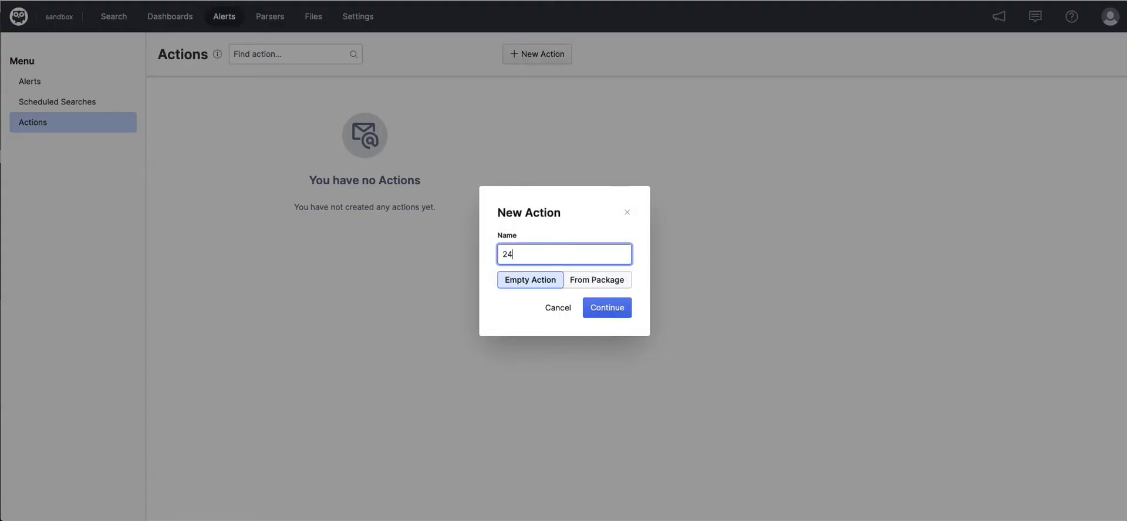
{"action": "type", "text": "5 IP Action"}
{"action": "left_click", "coordinate": [606, 307]}
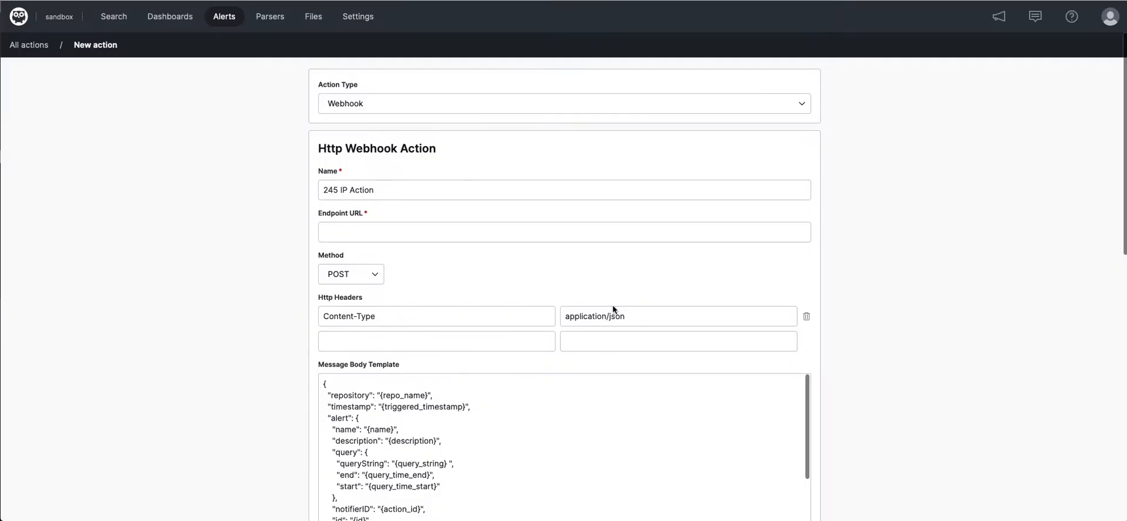
- Keep Webhook as the action type and paste the unique URL copied from Webhook.site as the endpoint URL
{"action": "left_click", "coordinate": [429, 113]}
{"action": "left_click", "coordinate": [431, 115]}
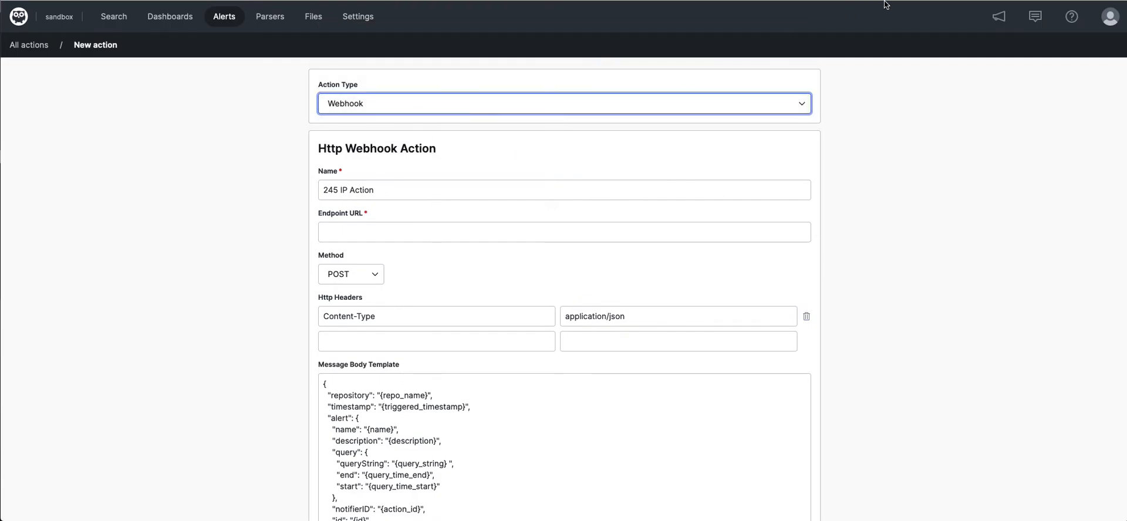
{"action": "left_click", "coordinate": [822, 1]}
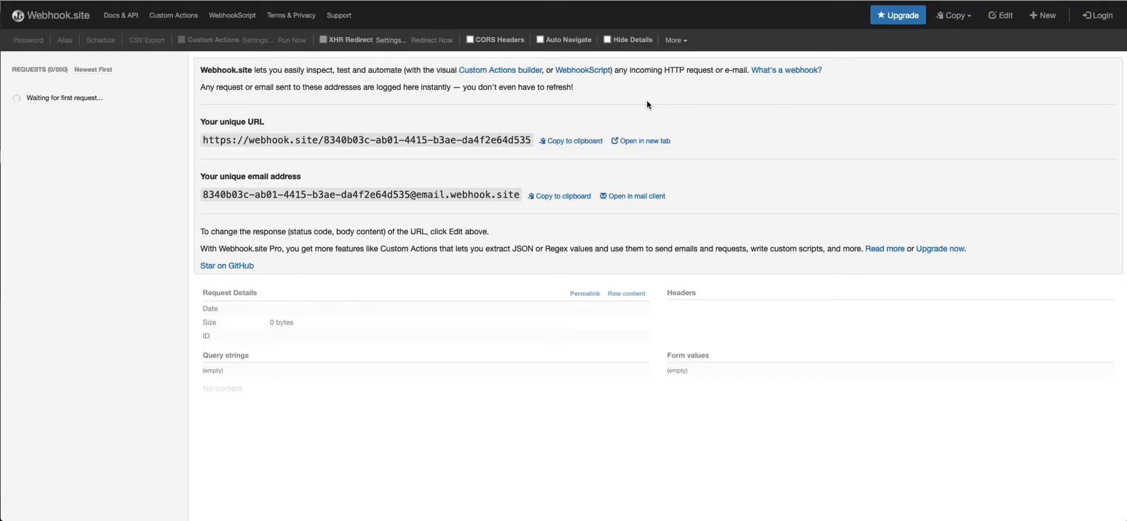
{"action": "left_click", "coordinate": [587, 142]}
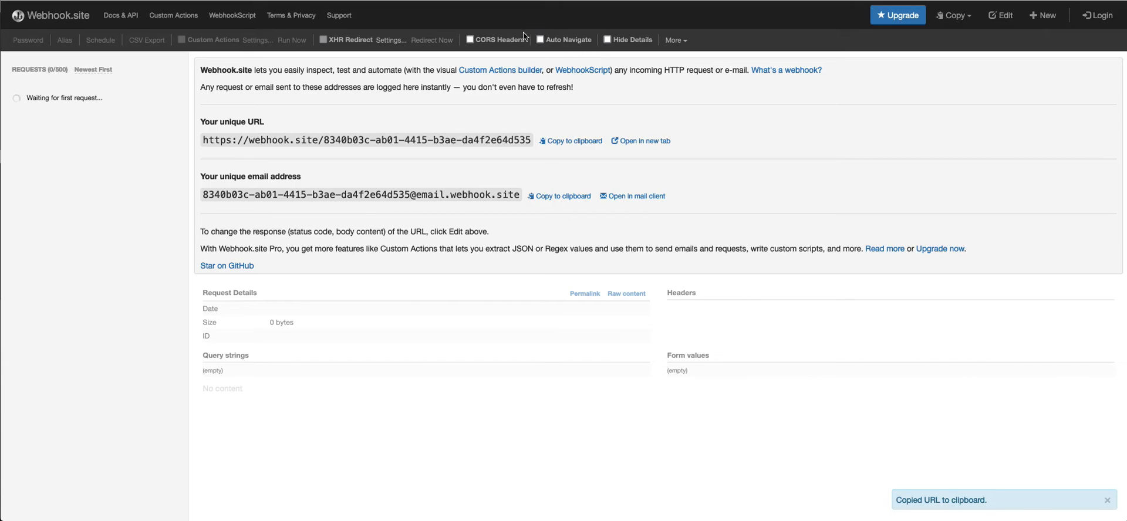
{"action": "left_click", "coordinate": [308, 1]}
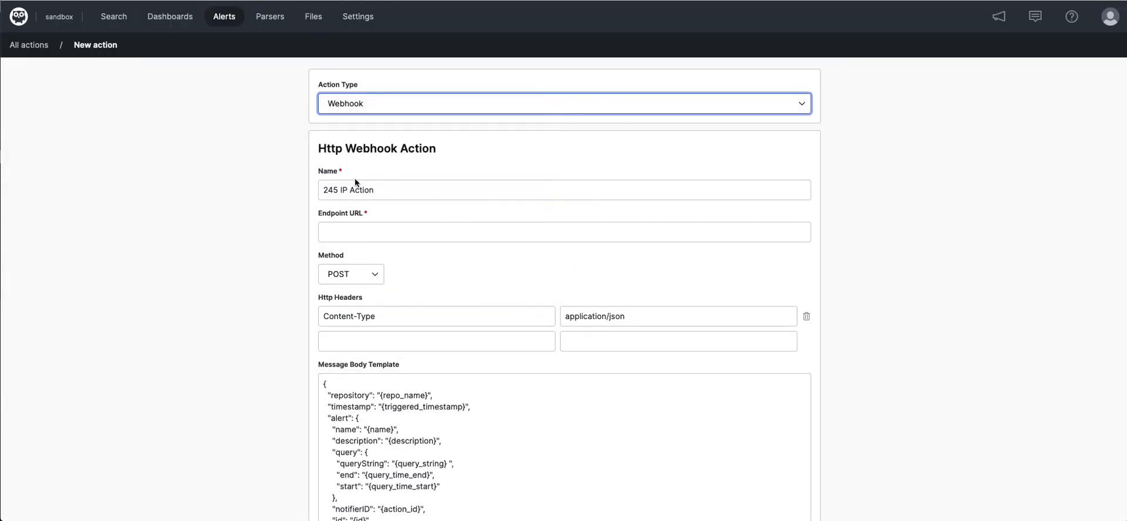
{"action": "left_click", "coordinate": [366, 226]}
{"action": "key", "text": "ctrl+v"}
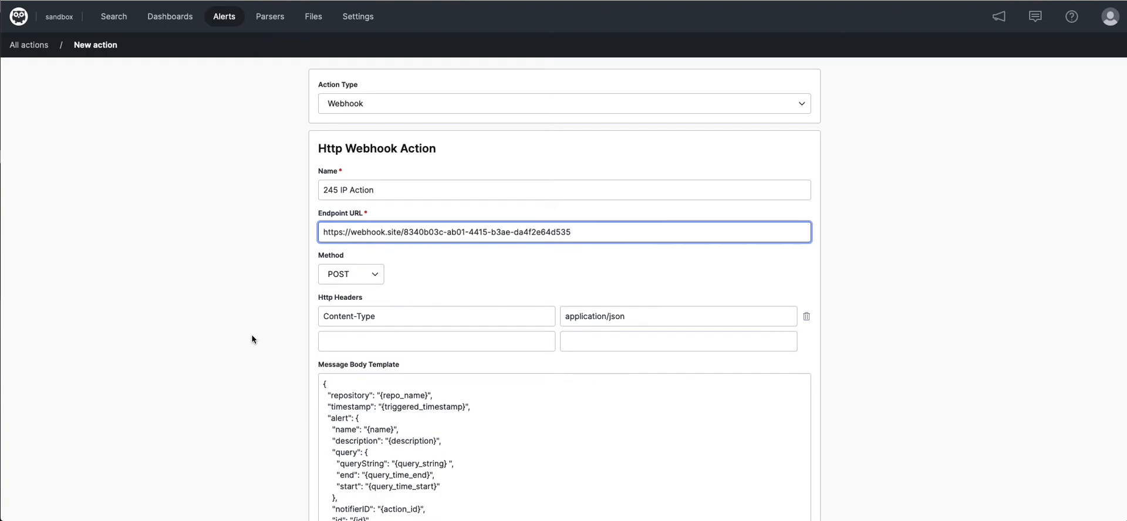
- Replace the message body template with JSON containing "URL": "{url}", "RESULTS SET": "{events}" and "Event Count": "{event_count}", enclosed in braces
{"action": "scroll", "coordinate": [251, 339], "scroll_direction": "down", "scroll_amount": 3}
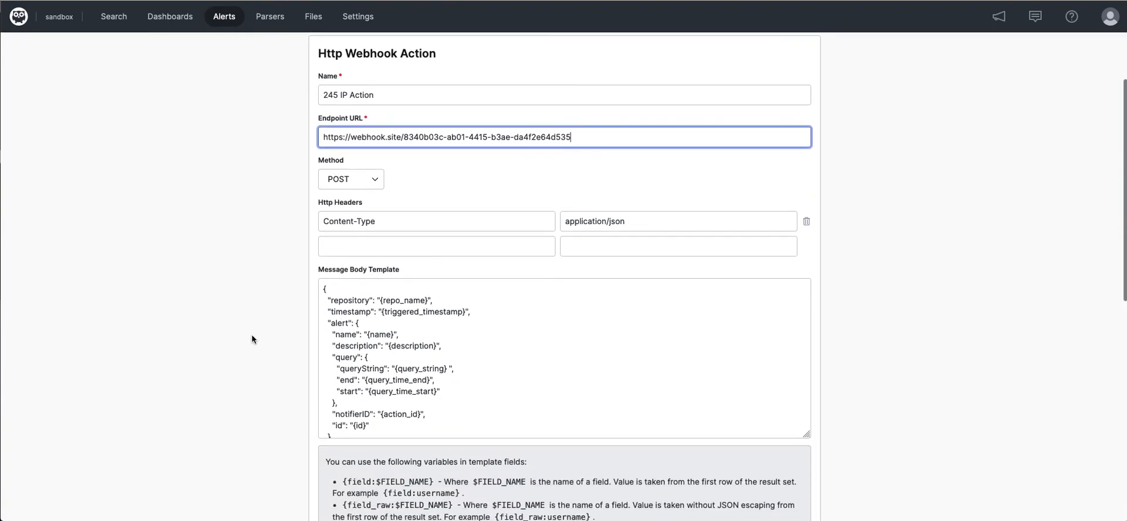
{"action": "double_click", "coordinate": [341, 300]}
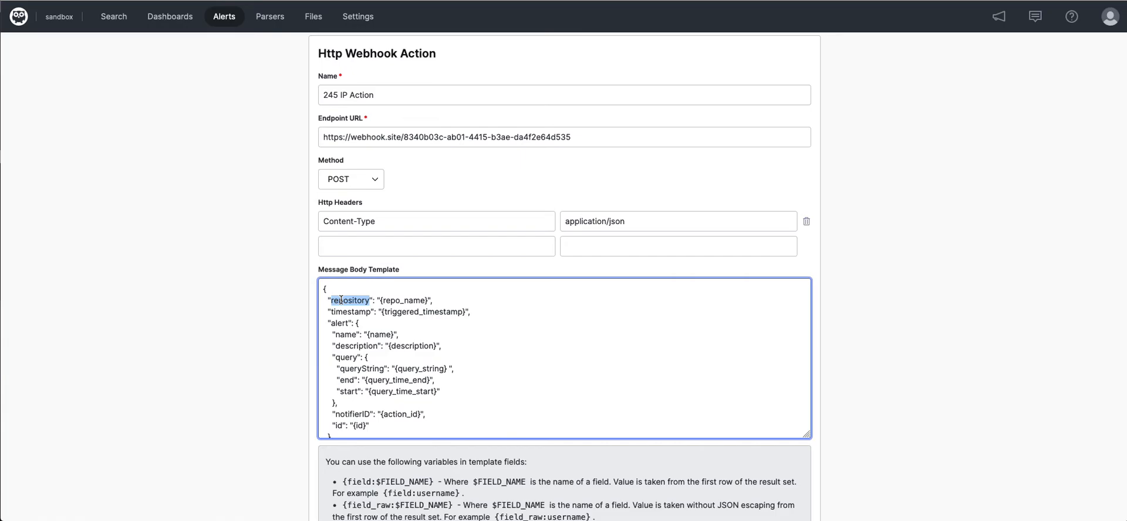
{"action": "key", "text": "ctrl+a"}
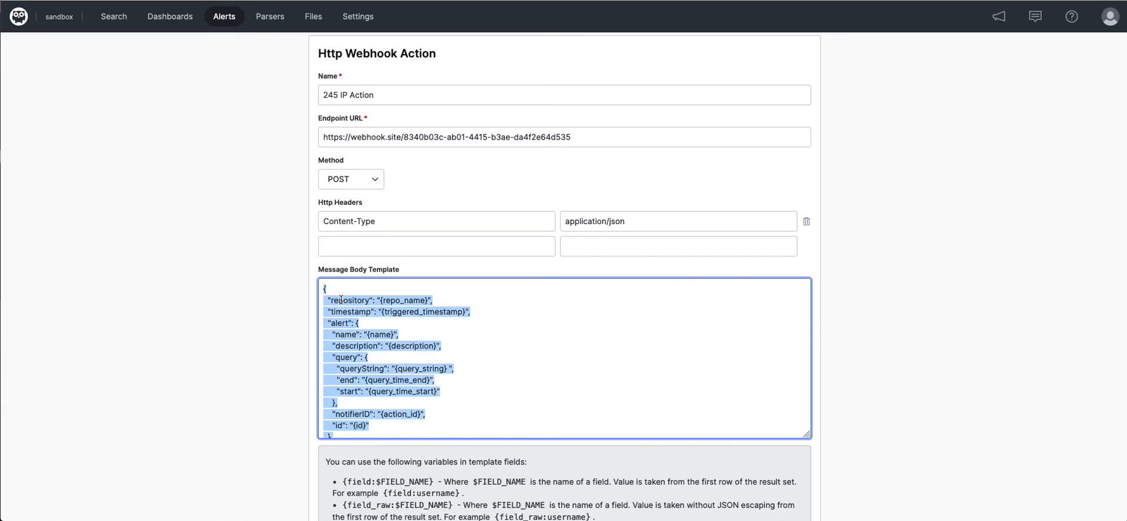
{"action": "key", "text": "BackSpace"}
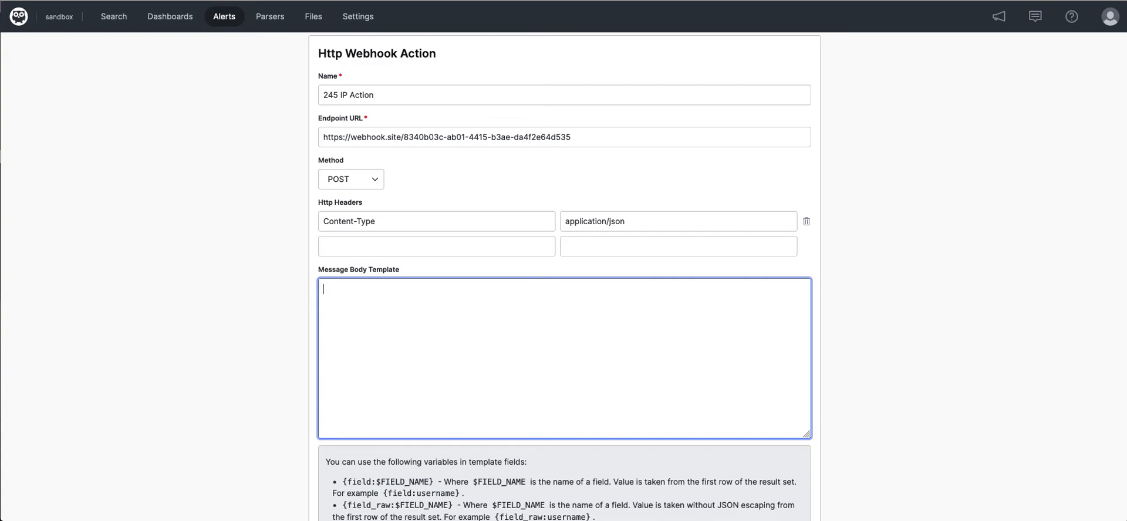
{"action": "key", "text": "super+Tab"}
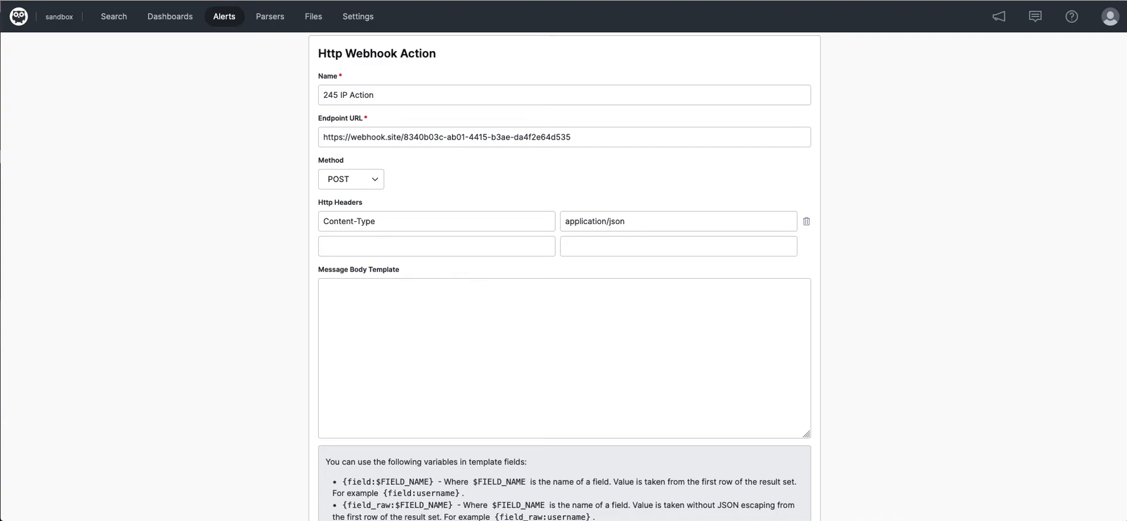
{"action": "left_click", "coordinate": [696, 366]}
{"action": "key", "text": "ctrl+v"}
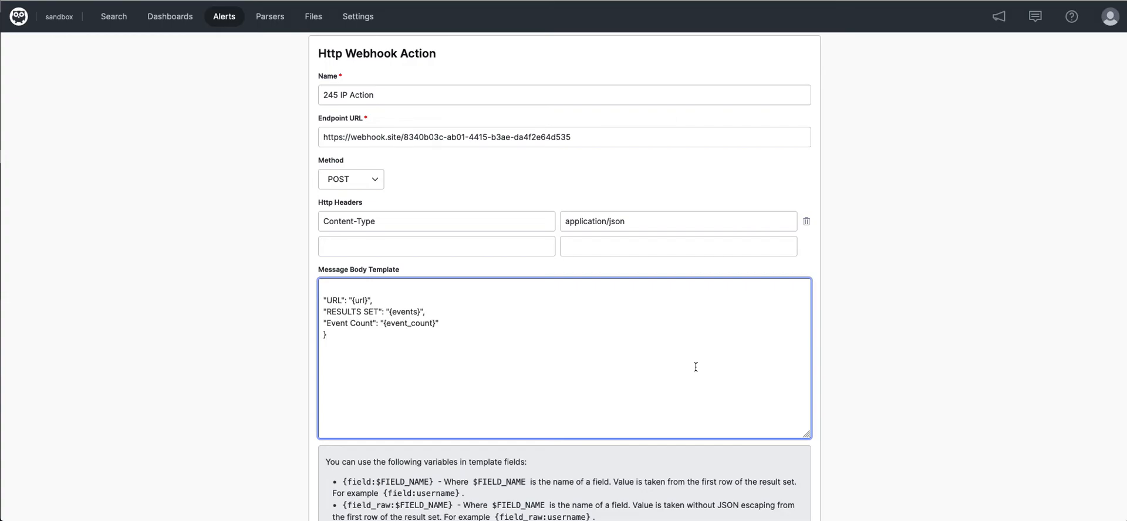
{"action": "left_click", "coordinate": [390, 285]}
{"action": "type", "text": "{"}
- Review the template variables listed below the message body, highlighting the descriptions of {url} and {event_count}
{"action": "scroll", "coordinate": [460, 409], "scroll_direction": "down", "scroll_amount": 5}
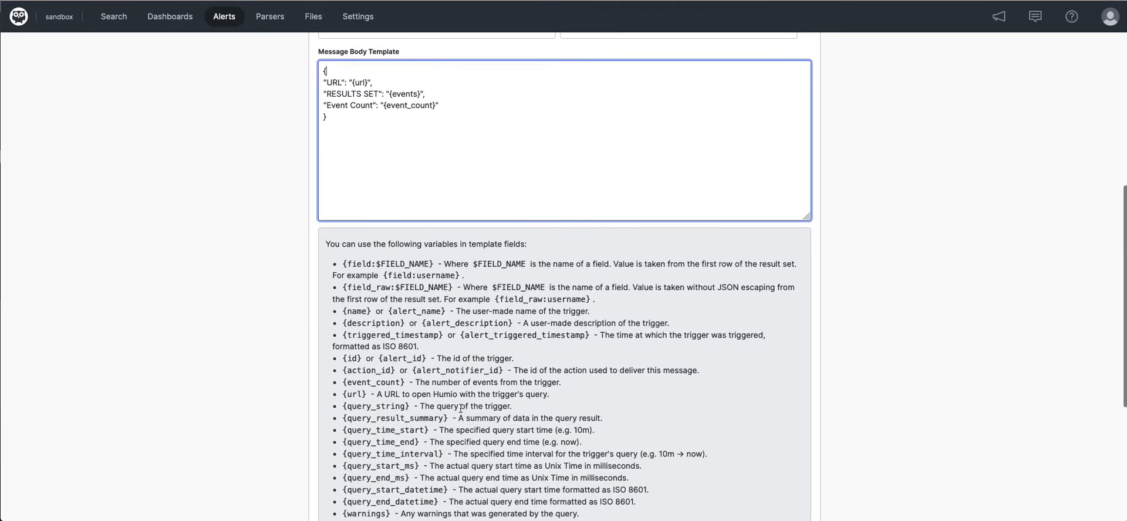
{"action": "scroll", "coordinate": [460, 409], "scroll_direction": "down", "scroll_amount": 1}
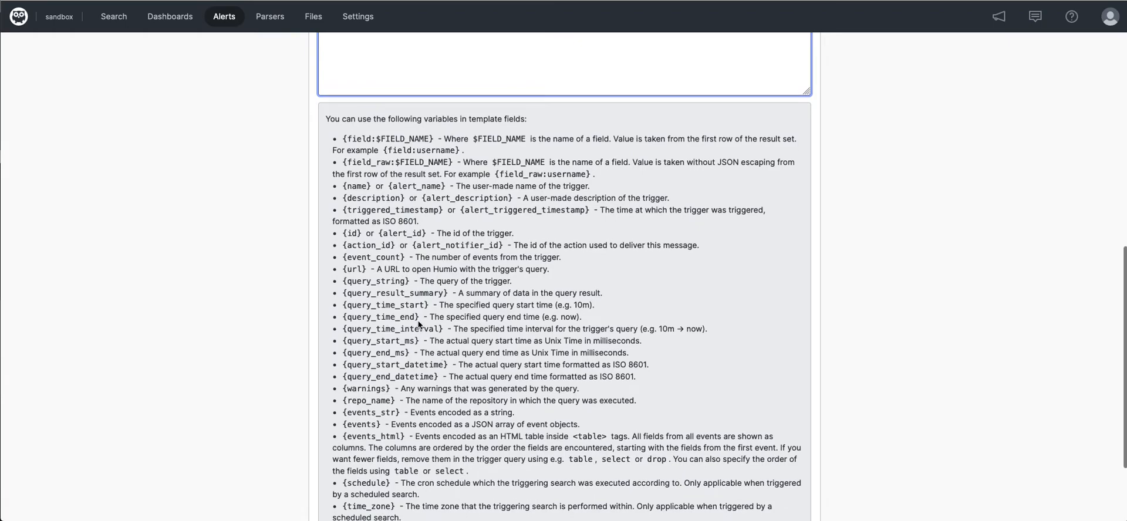
{"action": "triple_click", "coordinate": [392, 270]}
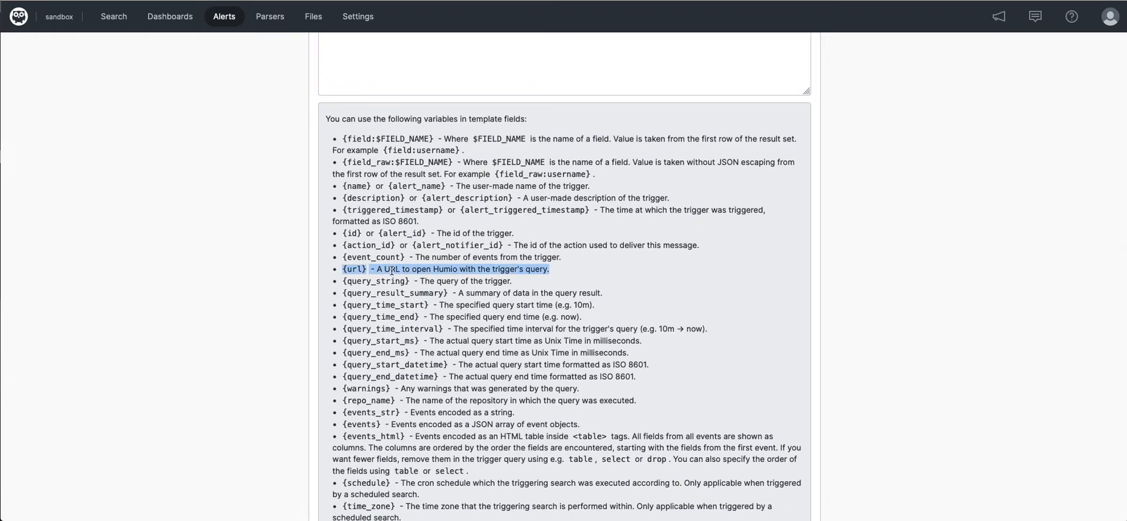
{"action": "double_click", "coordinate": [387, 250]}
{"action": "left_click", "coordinate": [385, 256]}
{"action": "double_click", "coordinate": [385, 256]}
{"action": "double_click", "coordinate": [385, 256]}
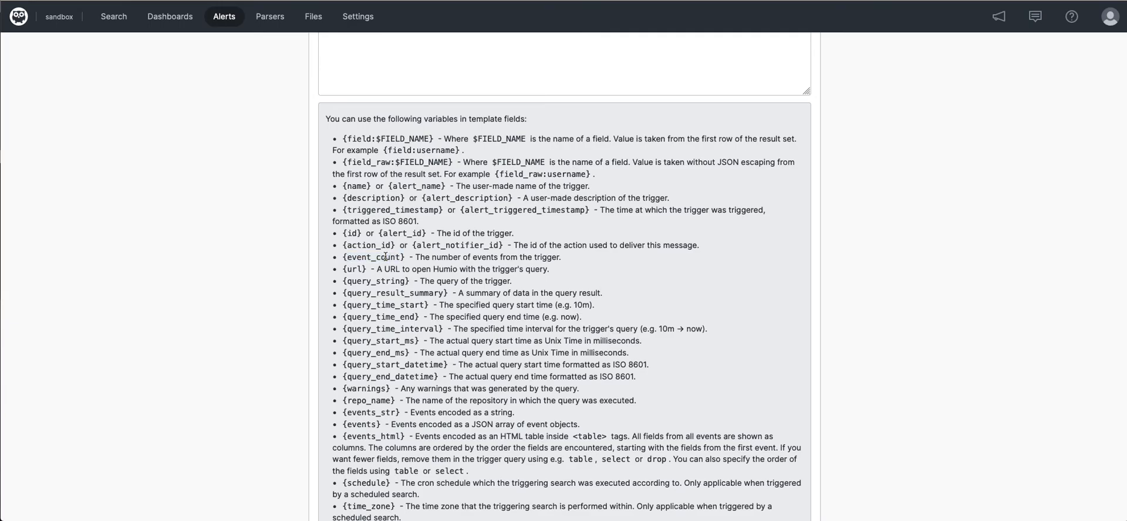
{"action": "triple_click", "coordinate": [385, 256]}
{"action": "scroll", "coordinate": [401, 502], "scroll_direction": "down", "scroll_amount": 1}
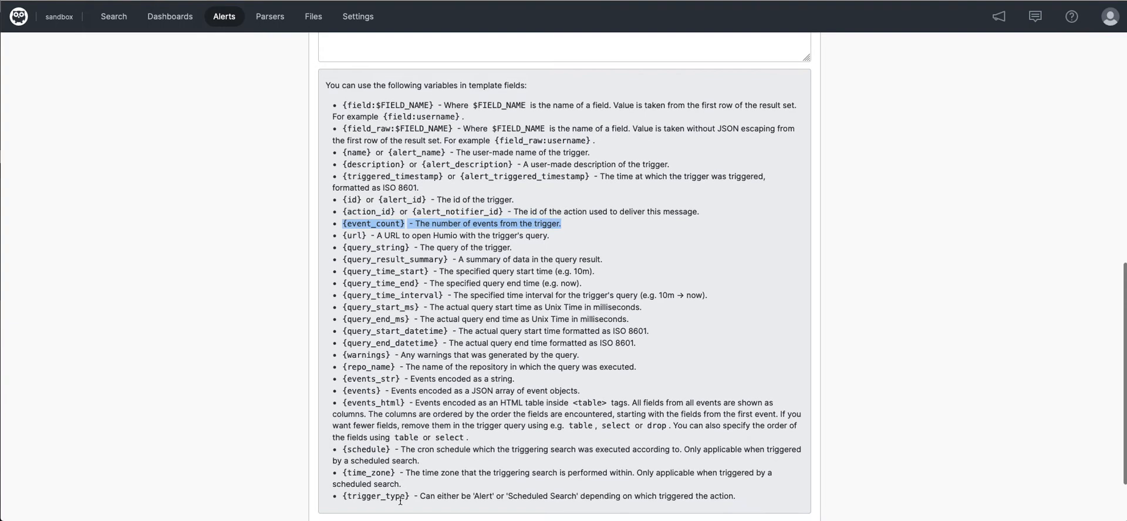
- Highlight the description of the {events} template variable and compare it with the message body template
{"action": "left_click", "coordinate": [392, 391]}
{"action": "double_click", "coordinate": [392, 391]}
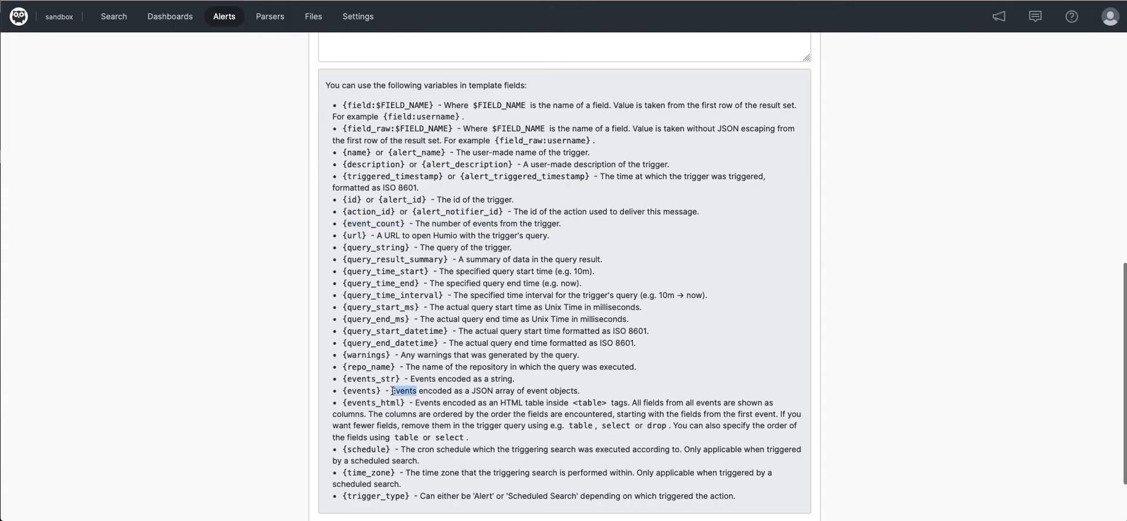
{"action": "triple_click", "coordinate": [392, 391]}
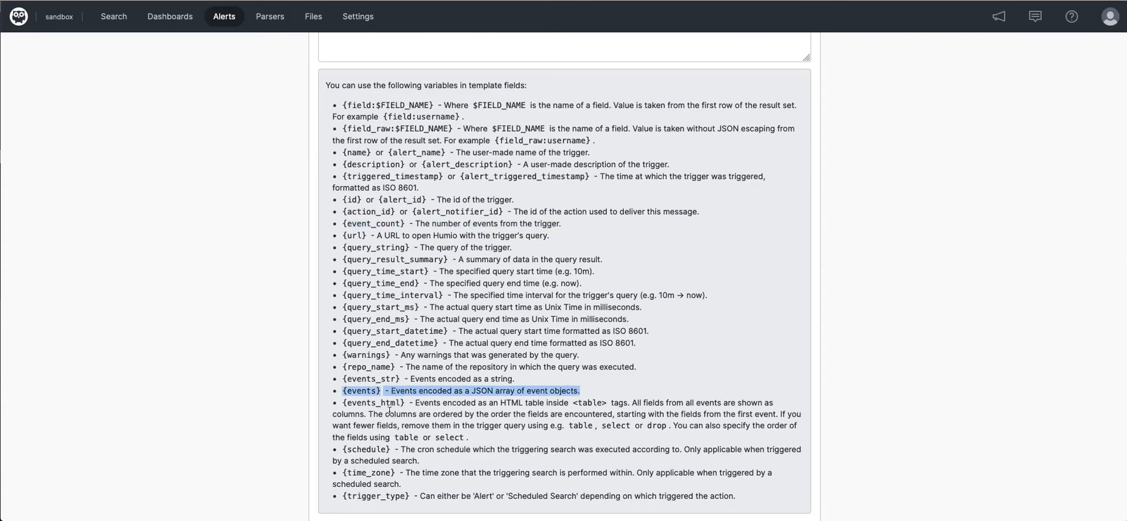
{"action": "scroll", "coordinate": [391, 405], "scroll_direction": "up", "scroll_amount": 4}
{"action": "scroll", "coordinate": [390, 411], "scroll_direction": "up", "scroll_amount": 1}
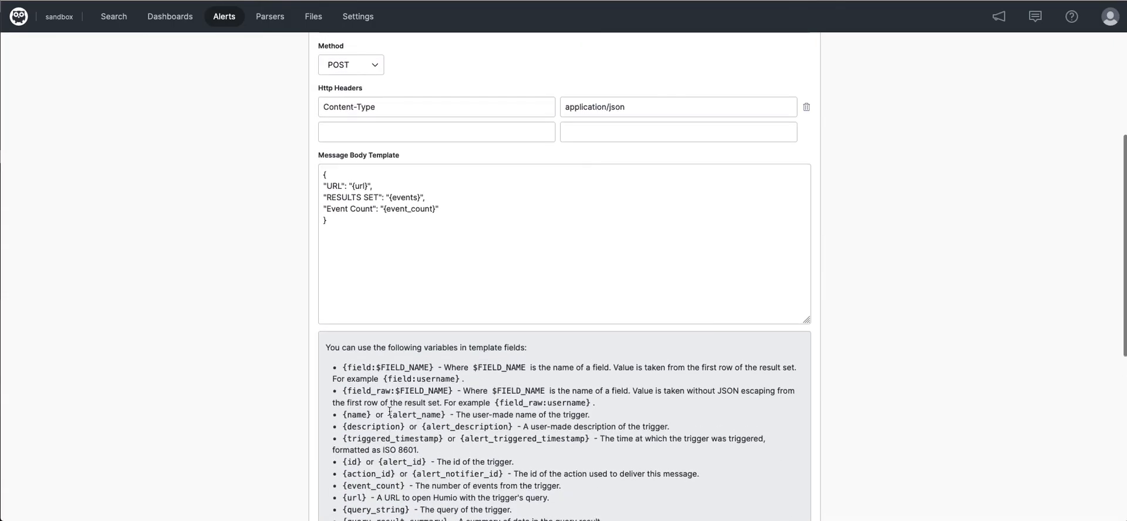
- Enable Skip Certificate Validation for the webhook, create the action and dismiss the notification
{"action": "scroll", "coordinate": [390, 411], "scroll_direction": "down", "scroll_amount": 4}
{"action": "scroll", "coordinate": [389, 411], "scroll_direction": "down", "scroll_amount": 2}
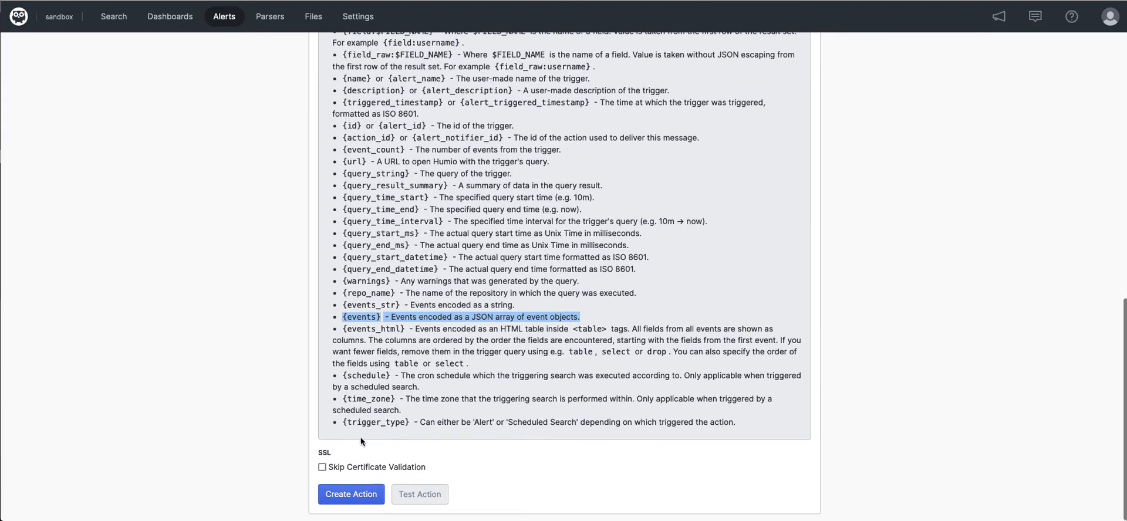
{"action": "left_click", "coordinate": [351, 467]}
{"action": "left_click", "coordinate": [341, 494]}
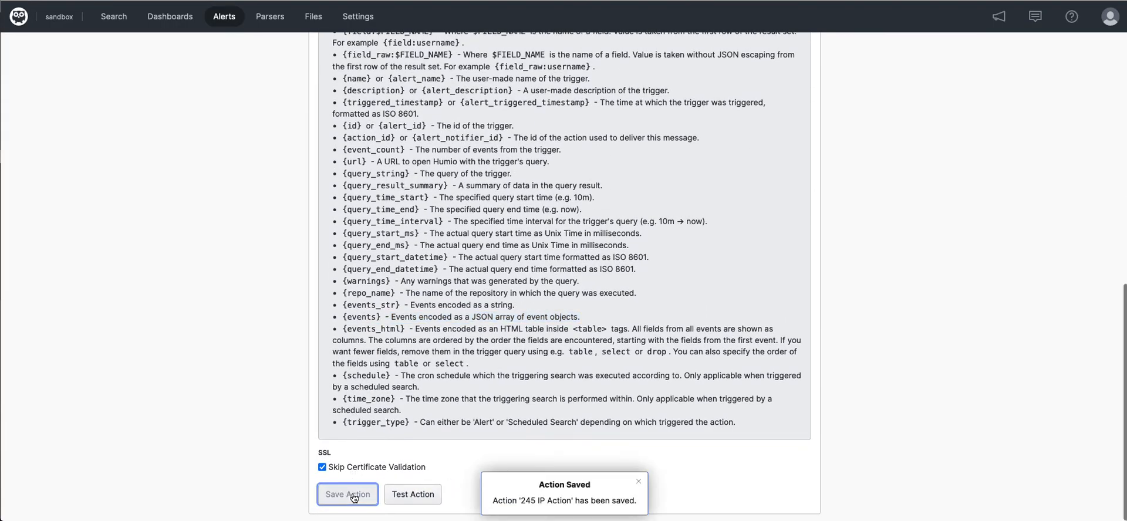
{"action": "scroll", "coordinate": [188, 275], "scroll_direction": "up", "scroll_amount": 3}
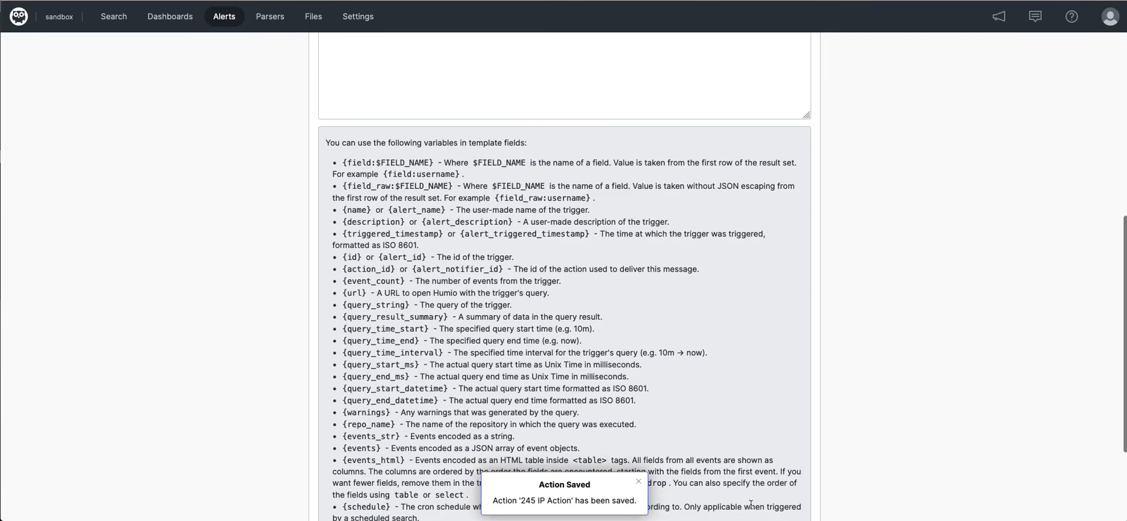
{"action": "left_click", "coordinate": [639, 481]}
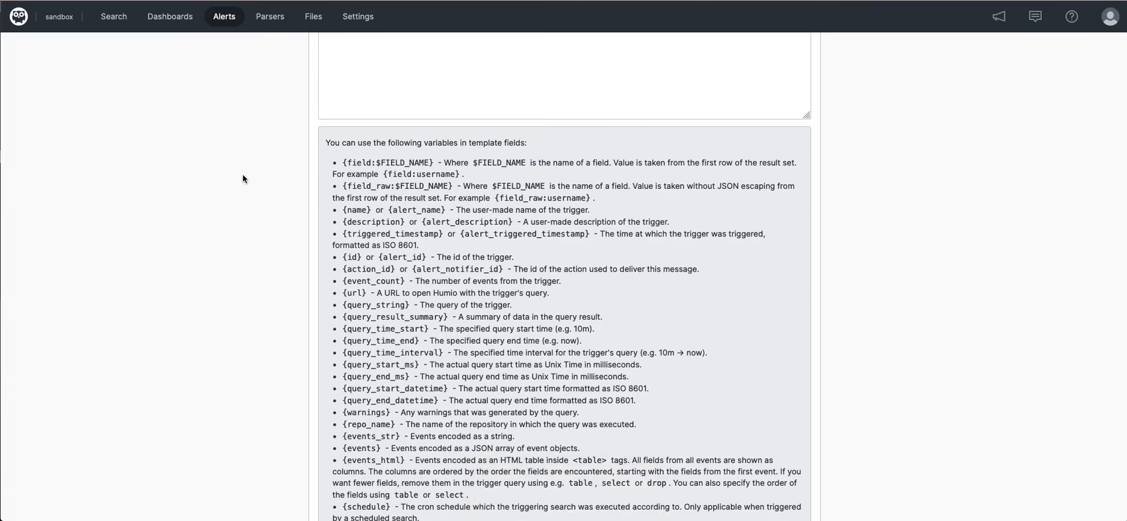
- Go back through the actions list to the scheduled searches, open 245 Users Search and assign the 245 IP Action to it
{"action": "scroll", "coordinate": [234, 176], "scroll_direction": "up", "scroll_amount": 1}
{"action": "scroll", "coordinate": [233, 176], "scroll_direction": "up", "scroll_amount": 6}
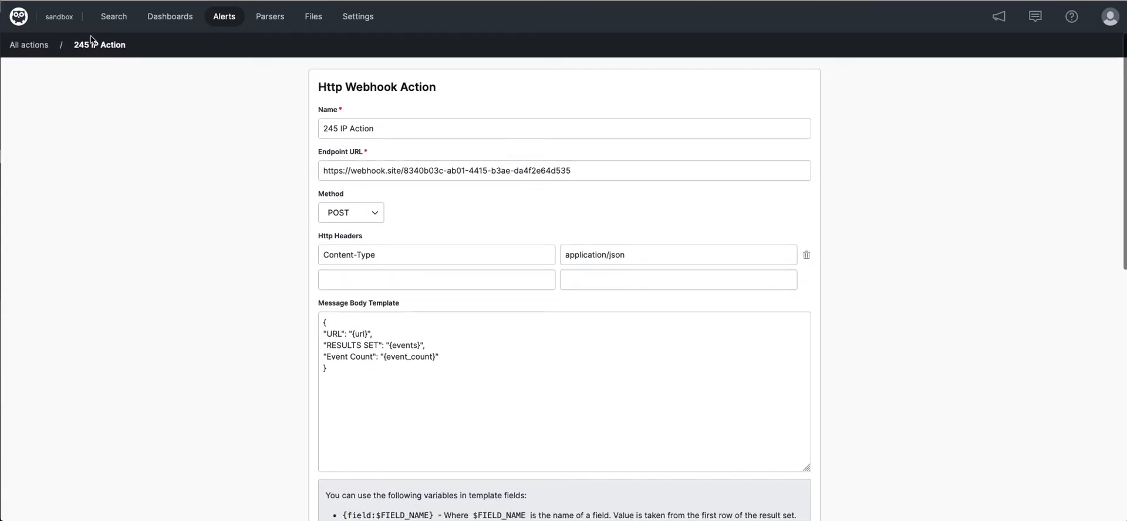
{"action": "left_click", "coordinate": [27, 44]}
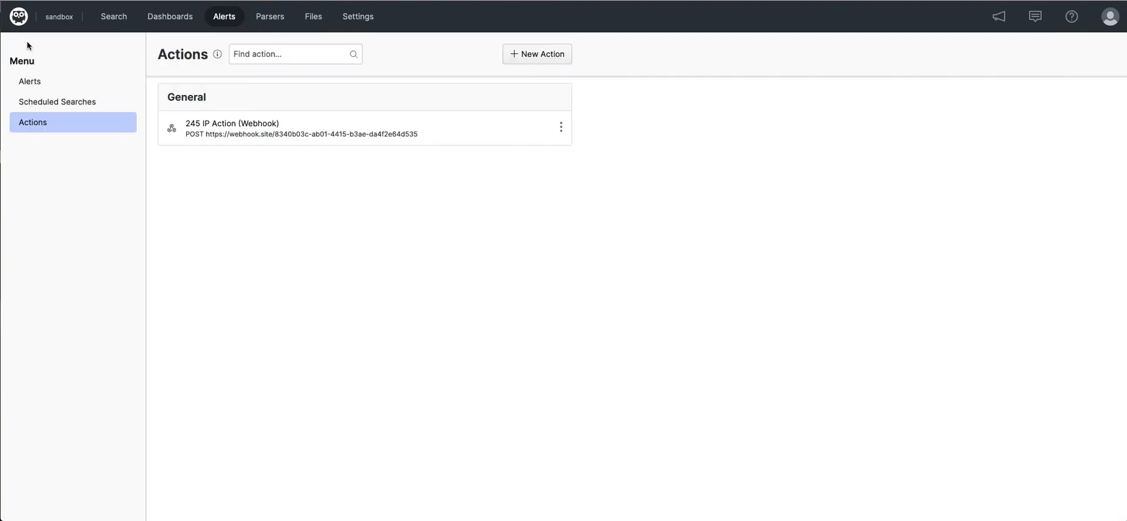
{"action": "left_click", "coordinate": [61, 102]}
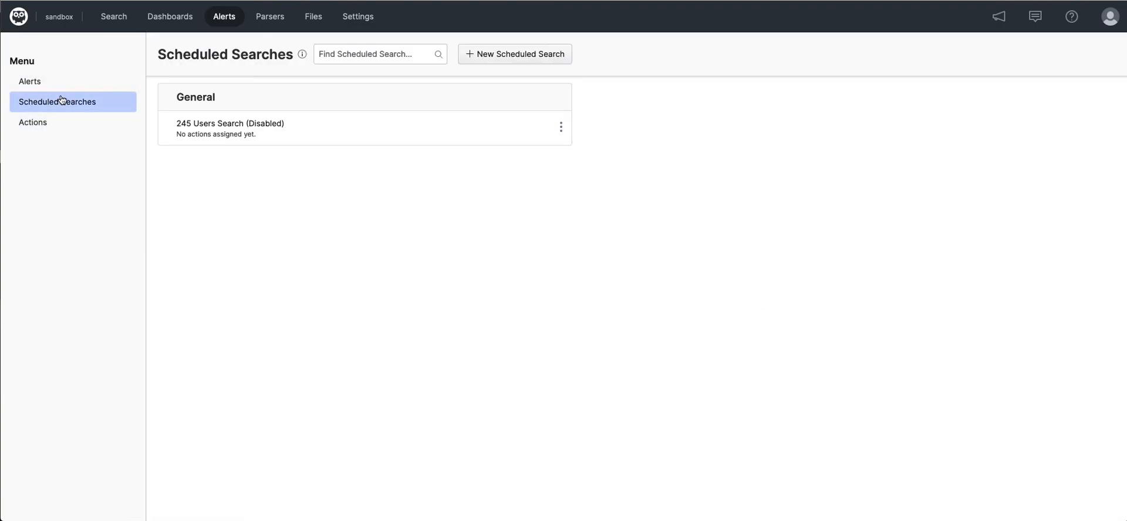
{"action": "left_click", "coordinate": [201, 128]}
{"action": "left_click", "coordinate": [530, 456]}
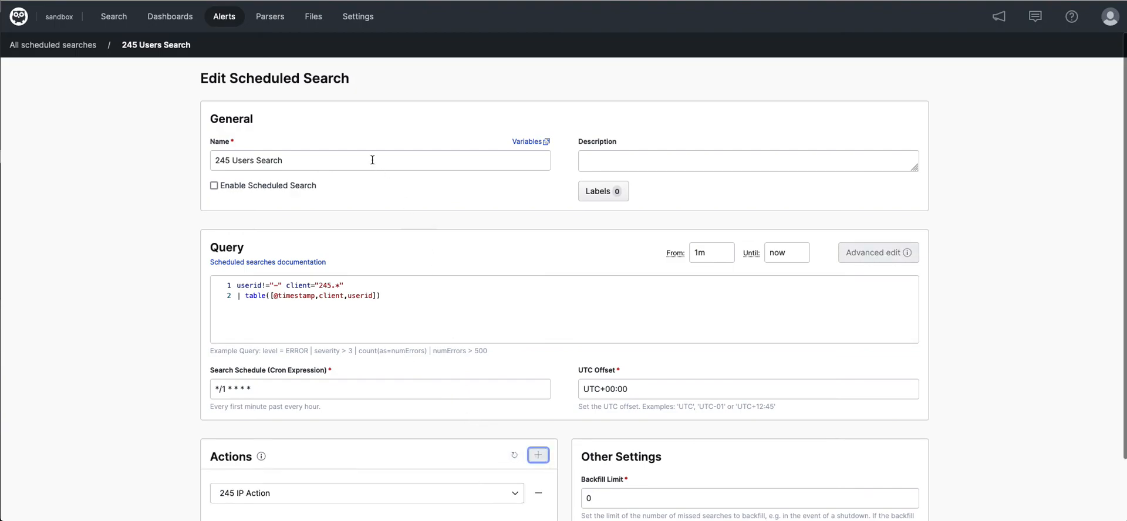
- Enable the 245 Users Search scheduled search, save it and dismiss the notification
{"action": "left_click", "coordinate": [214, 186]}
{"action": "scroll", "coordinate": [413, 239], "scroll_direction": "down", "scroll_amount": 1}
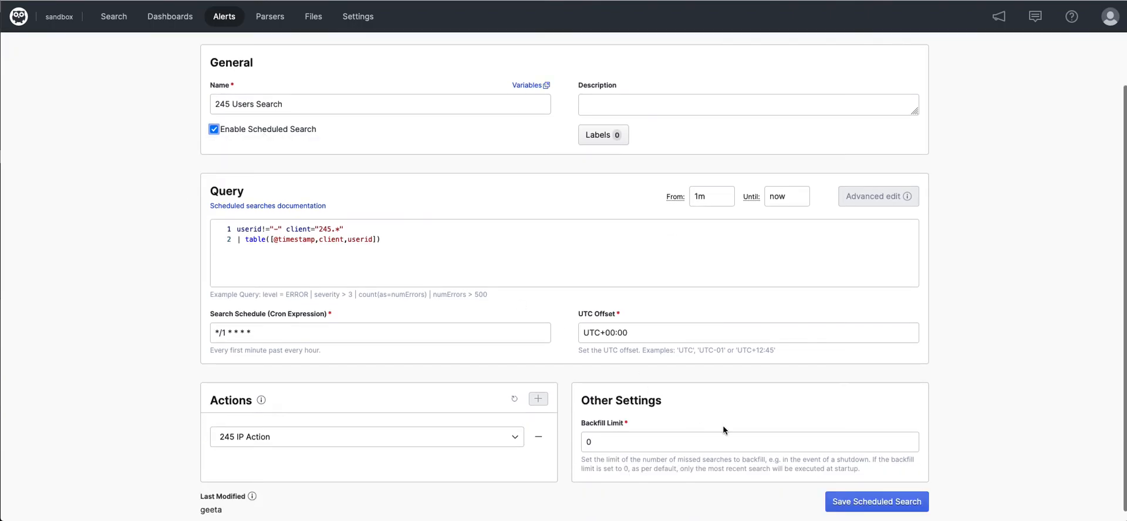
{"action": "left_click", "coordinate": [842, 502]}
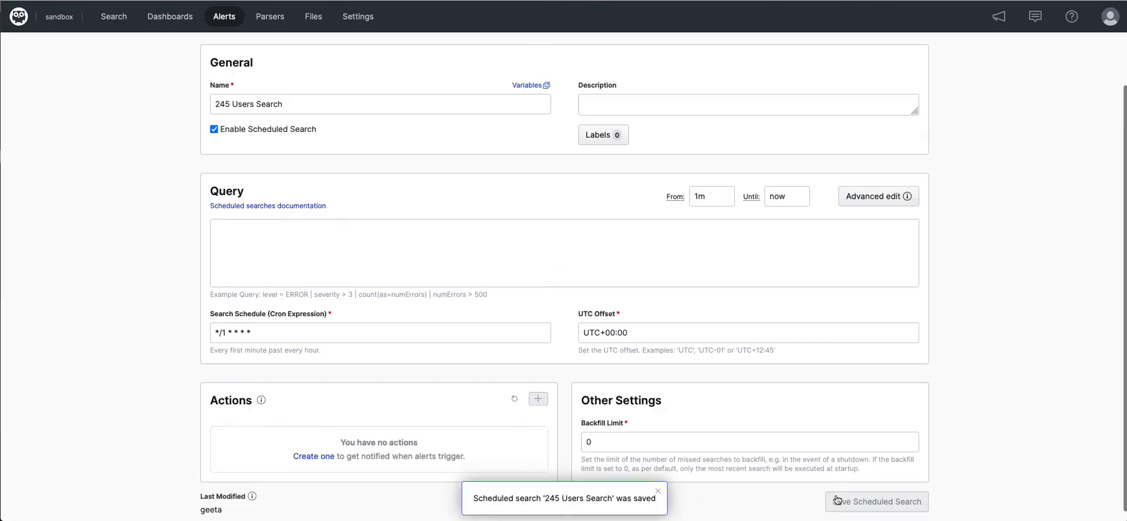
{"action": "left_click", "coordinate": [657, 492]}
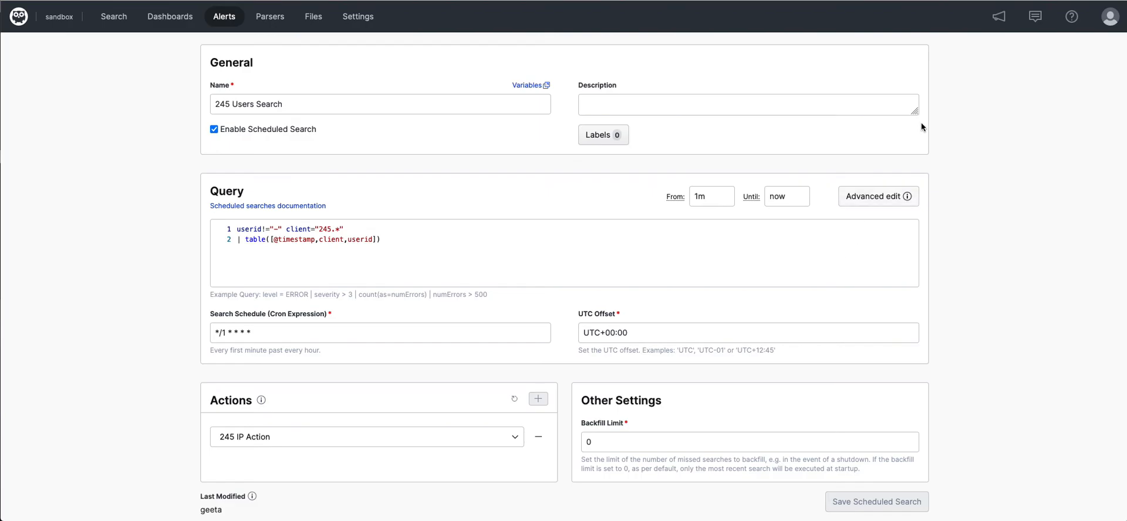
- Return to the list of scheduled searches to check the assigned action and trigger status of 245 Users Search
{"action": "left_click", "coordinate": [974, 0]}
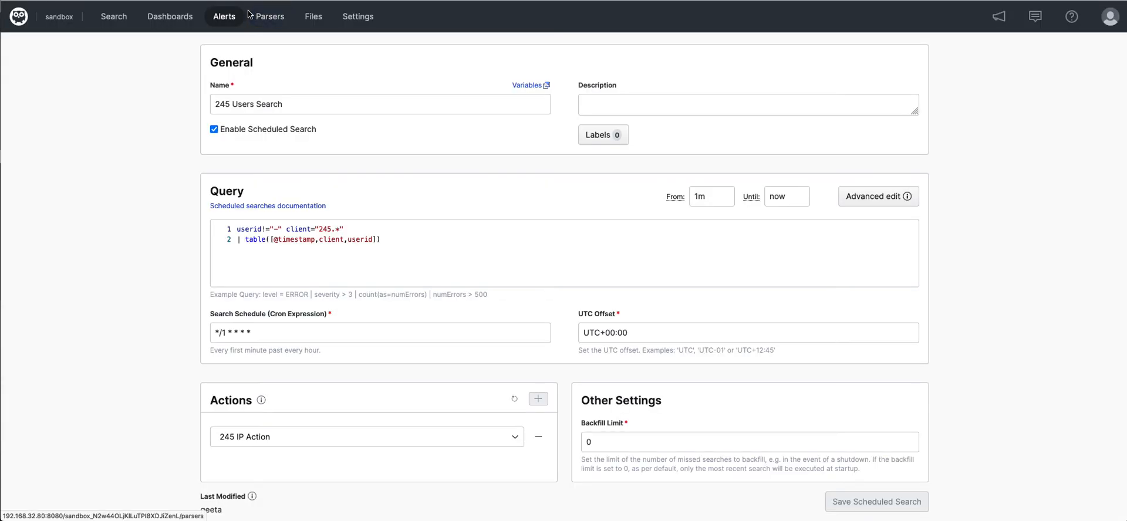
{"action": "left_click", "coordinate": [225, 23]}
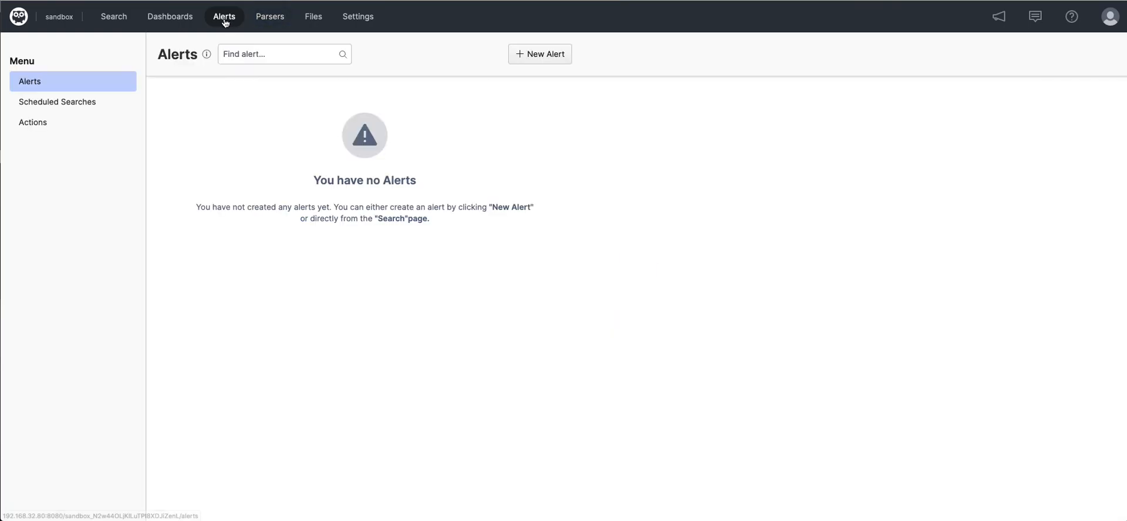
{"action": "left_click", "coordinate": [88, 109]}
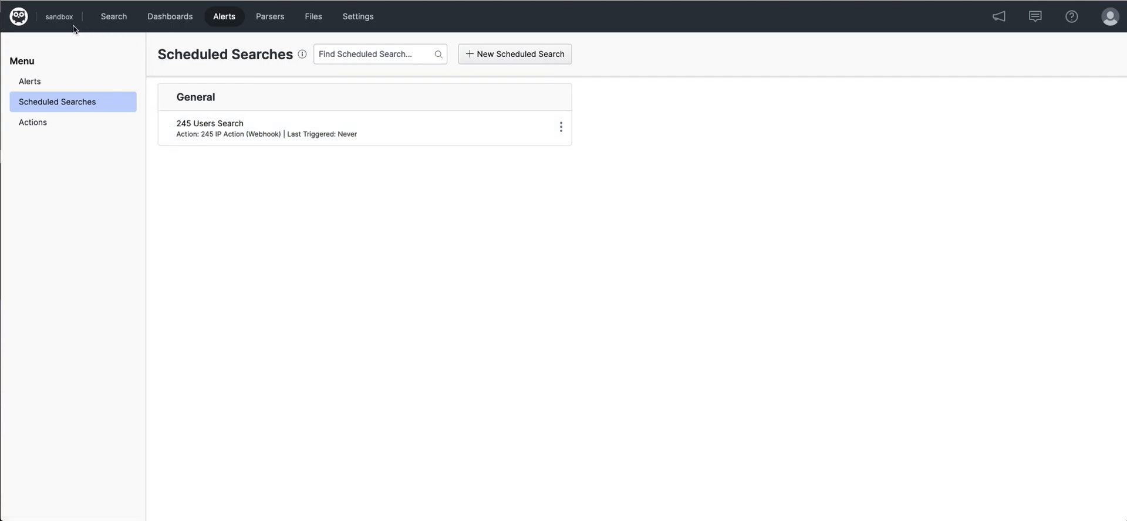
- In the humio-audit repository, run #repo = "humio-audit" scheduledSearchName=* | table([actor.user.username,actor.user.isRoot,type,scheduledSearchName,schedule,enabled,backfillLimit,timezone])
{"action": "left_click", "coordinate": [26, 23]}
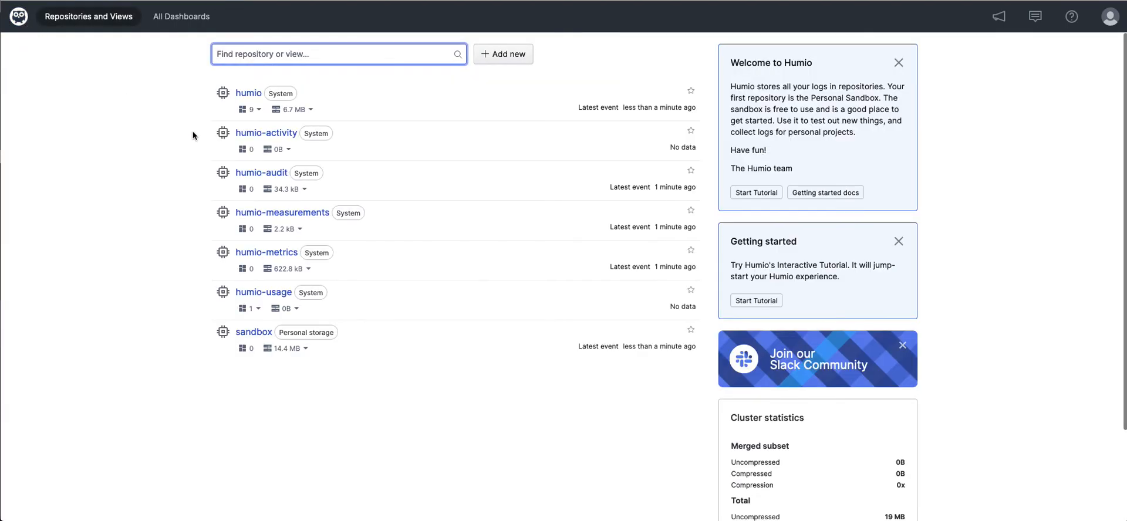
{"action": "left_click", "coordinate": [256, 172]}
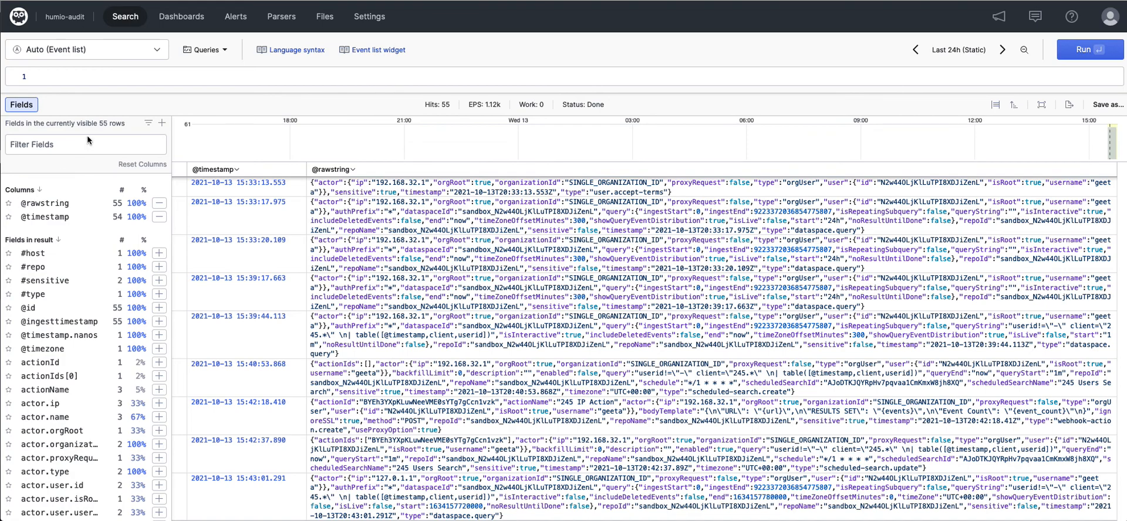
{"action": "left_click", "coordinate": [116, 77]}
{"action": "type", "text": "#repo = \"humio-audit\" scheduledSearchName=* | table([actor.user.username,actor.user.isRoot,type,scheduledSearchName,schedule,enabled,backfillLimit,timezone])"}
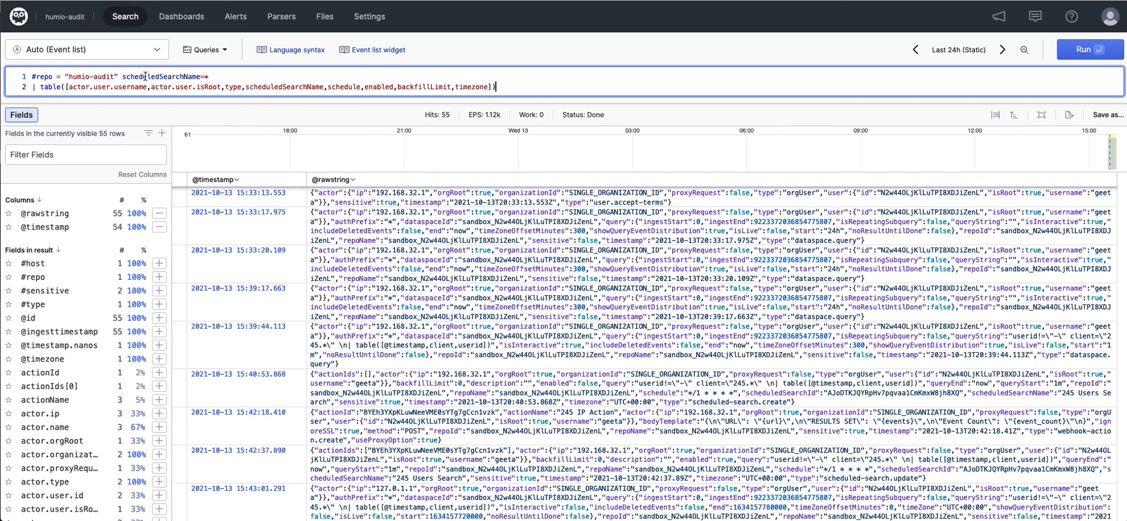
{"action": "left_click", "coordinate": [1065, 51]}
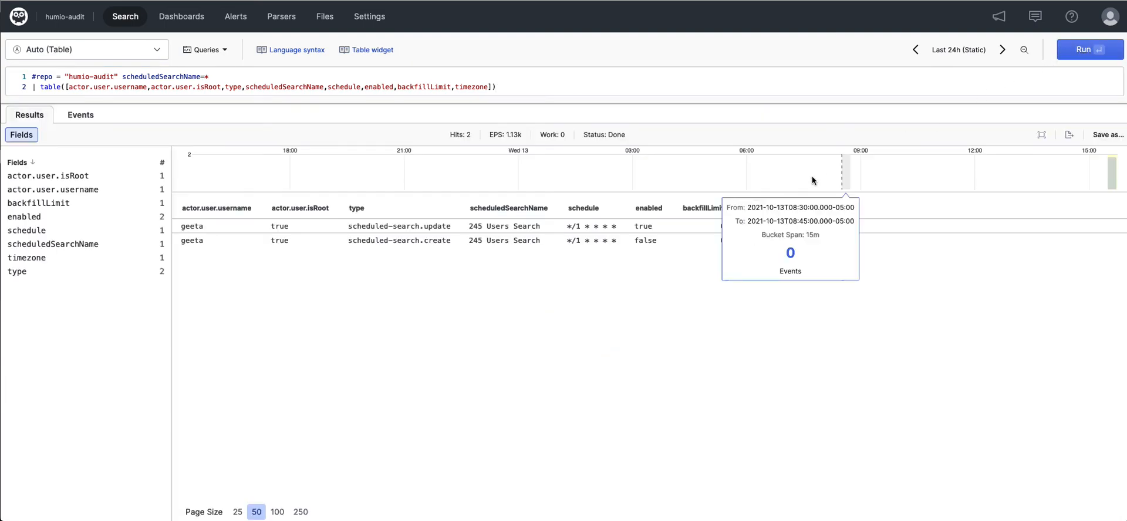